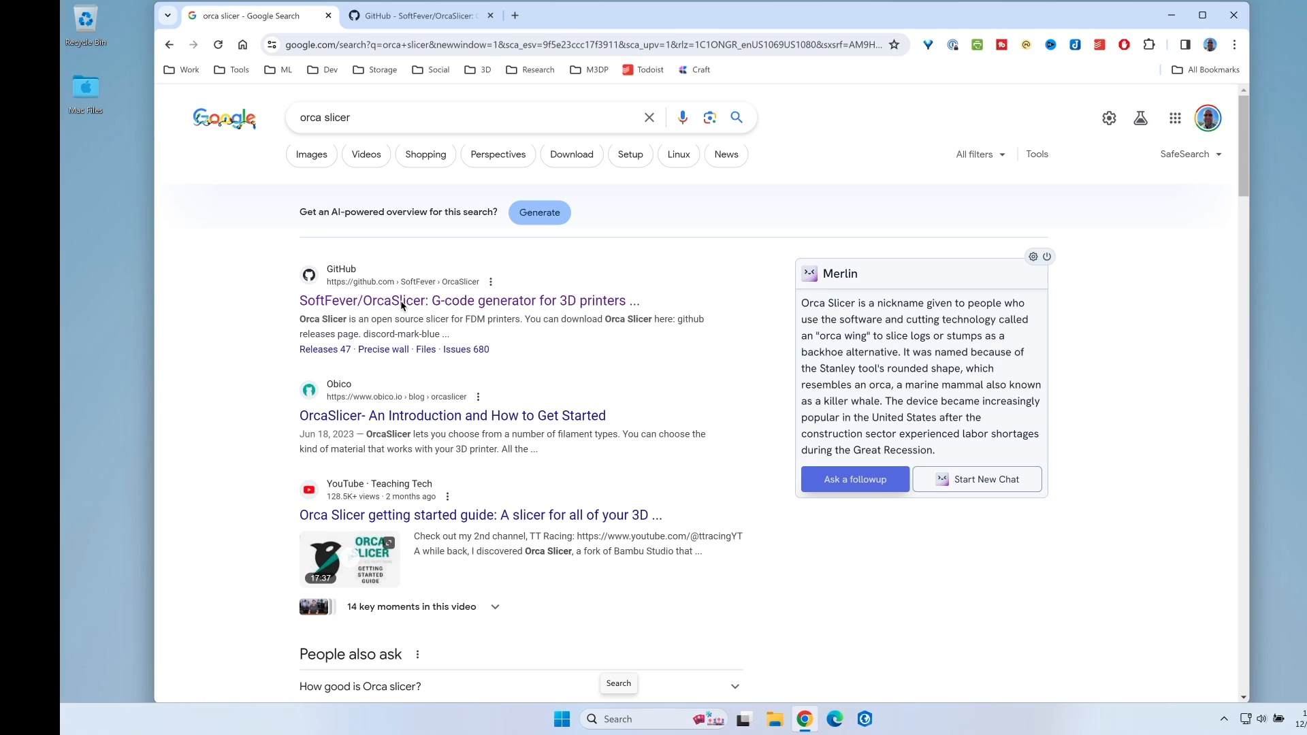
- Examine the SoftFever/OrcaSlicer GitHub repository, reading the README's features, installation and compile sections
left_click(429, 15)
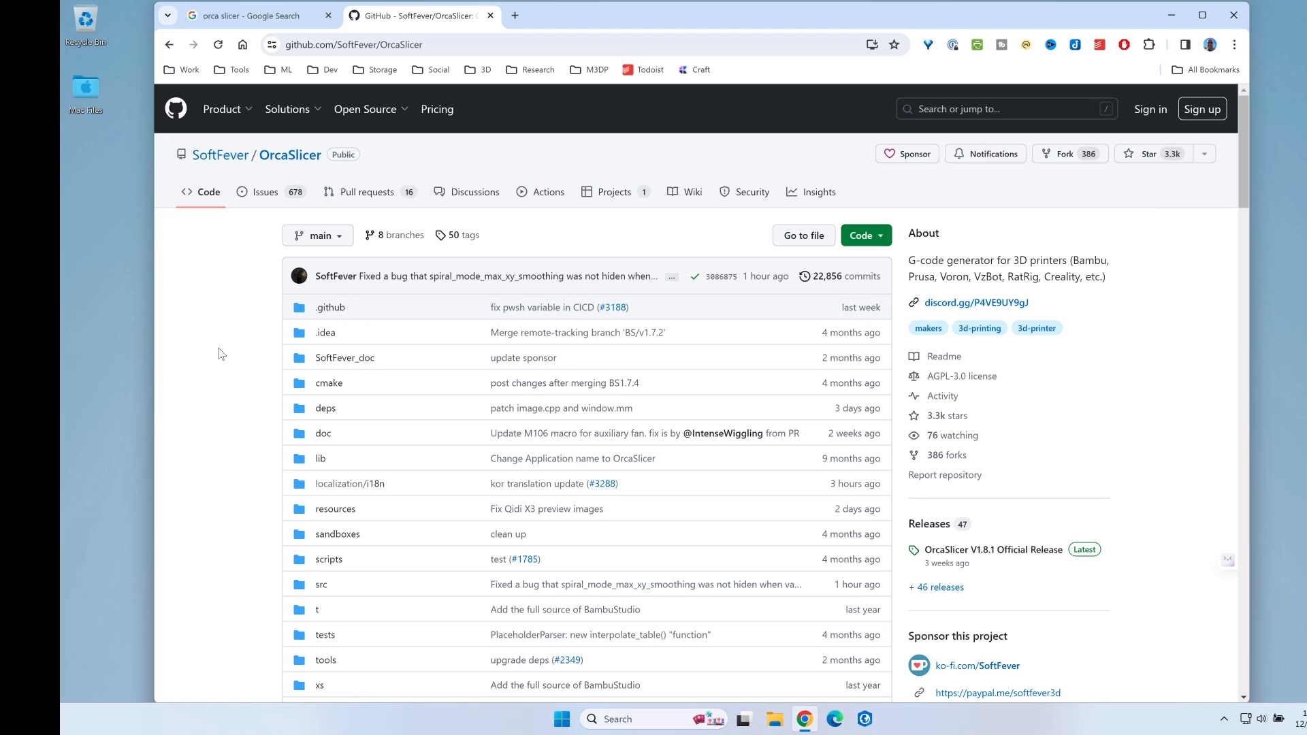
scroll(290, 351, "down", 15)
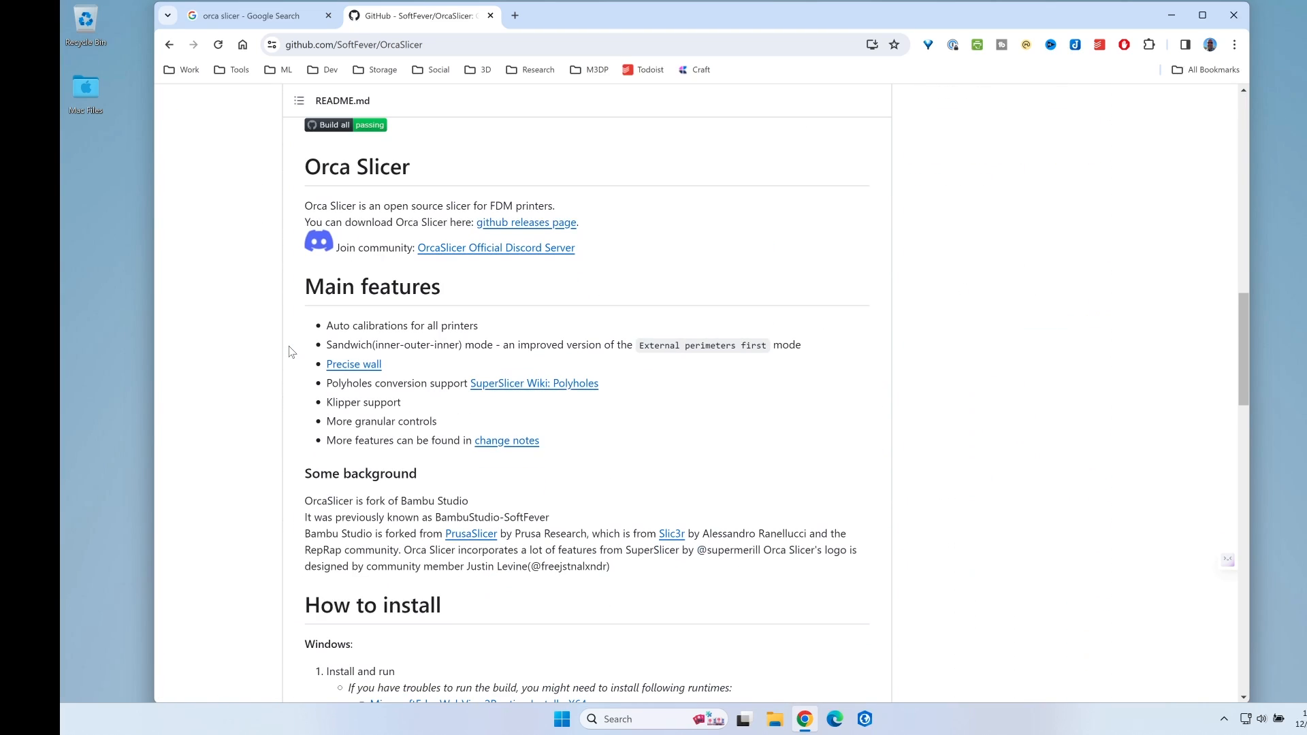
scroll(290, 351, "down", 3)
scroll(316, 351, "up", 5)
scroll(379, 361, "down", 10)
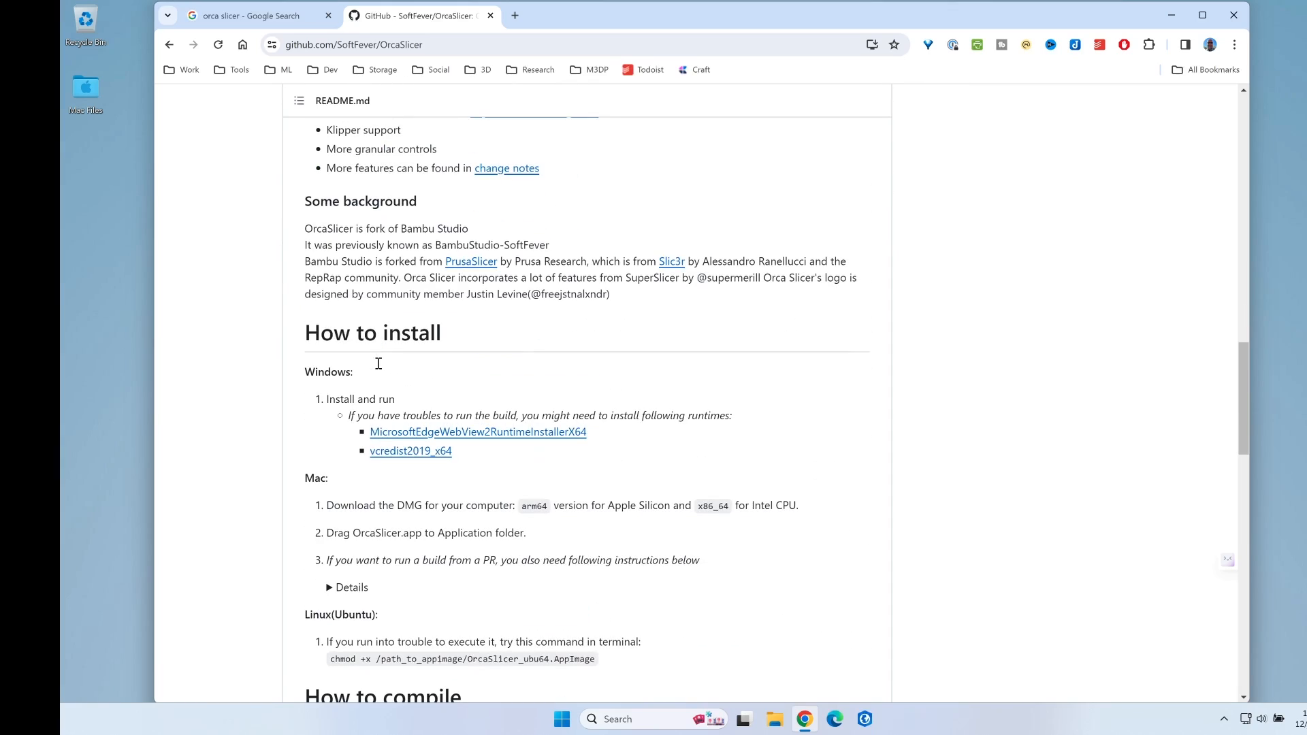
scroll(409, 354, "up", 5)
scroll(433, 367, "down", 10)
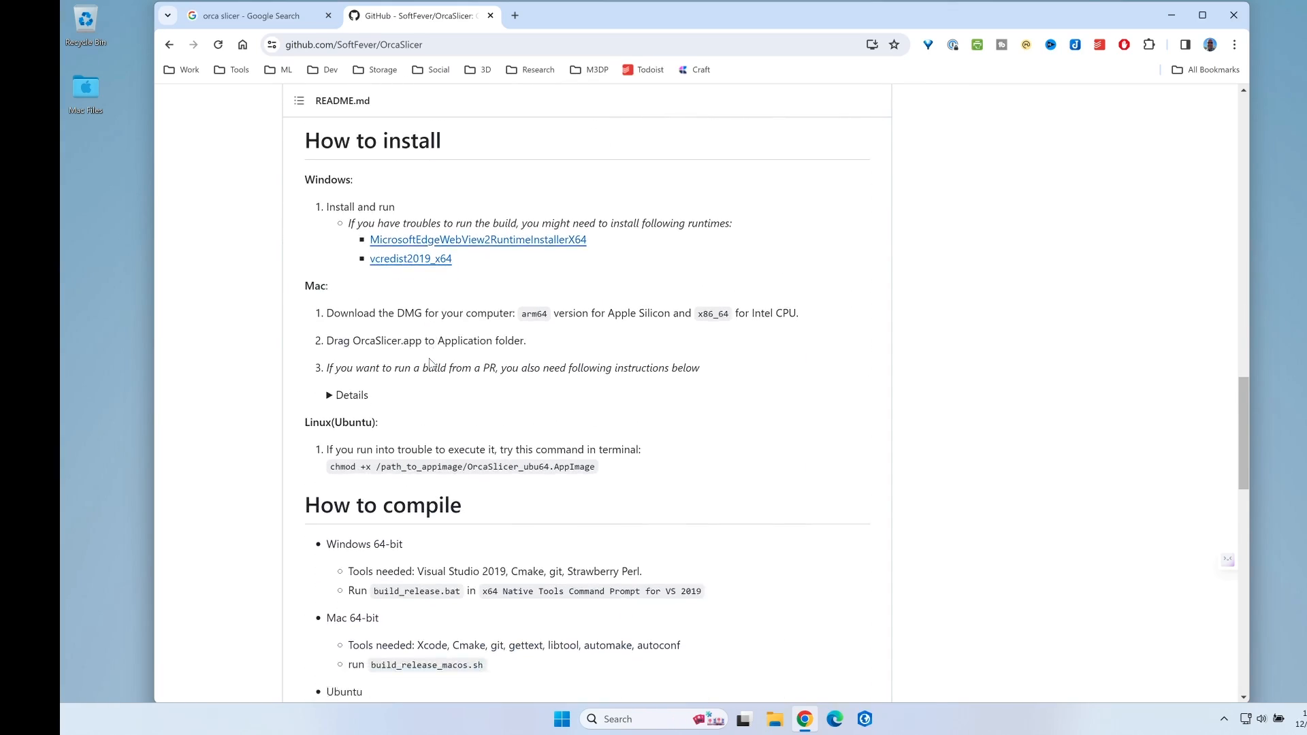
scroll(433, 371, "down", 3)
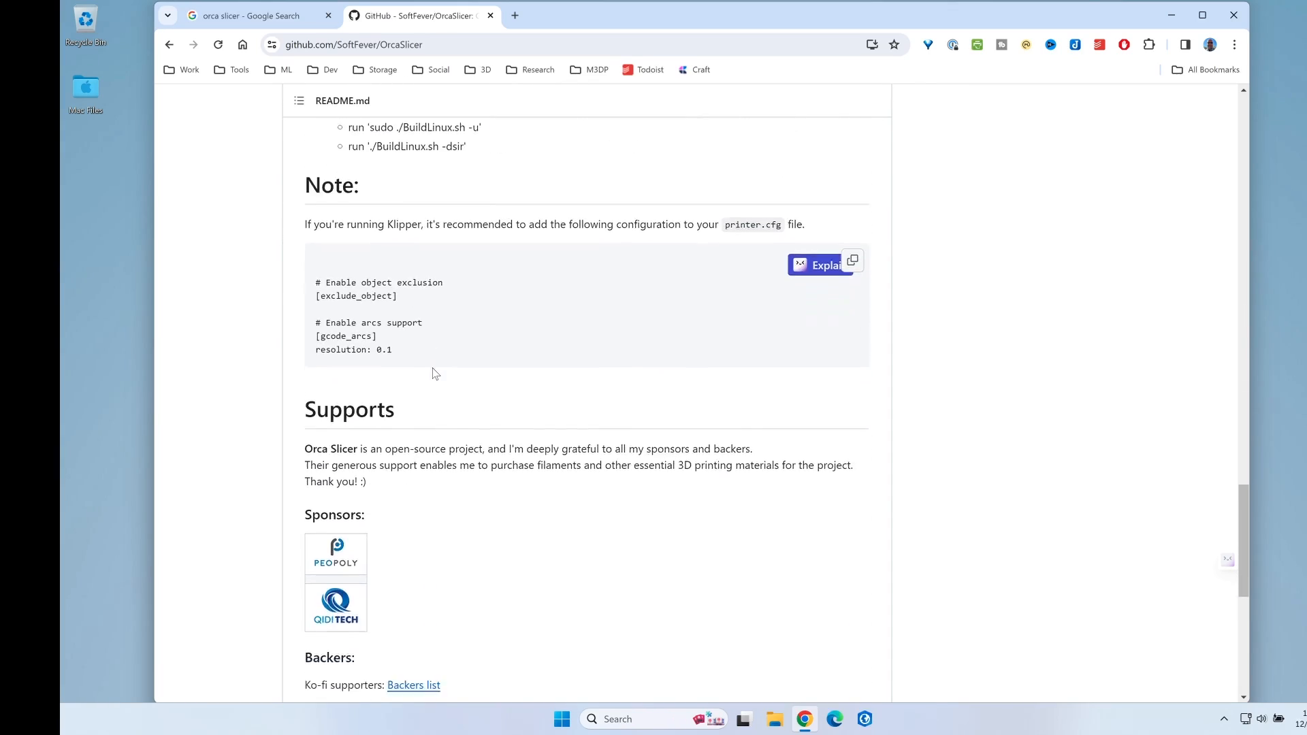
scroll(435, 373, "up", 20)
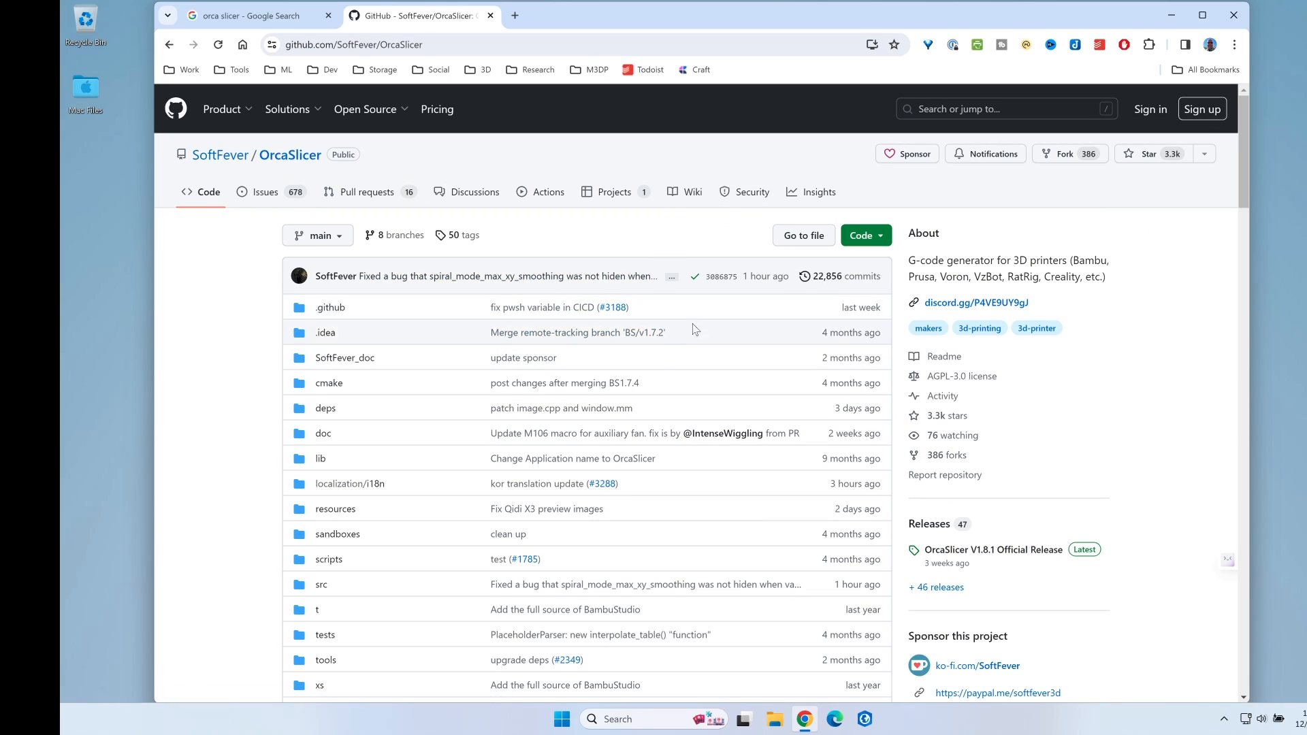
- Open the repository's full list of releases and review the OrcaSlicer V1.9.0 Alpha Release notes
left_click(937, 586)
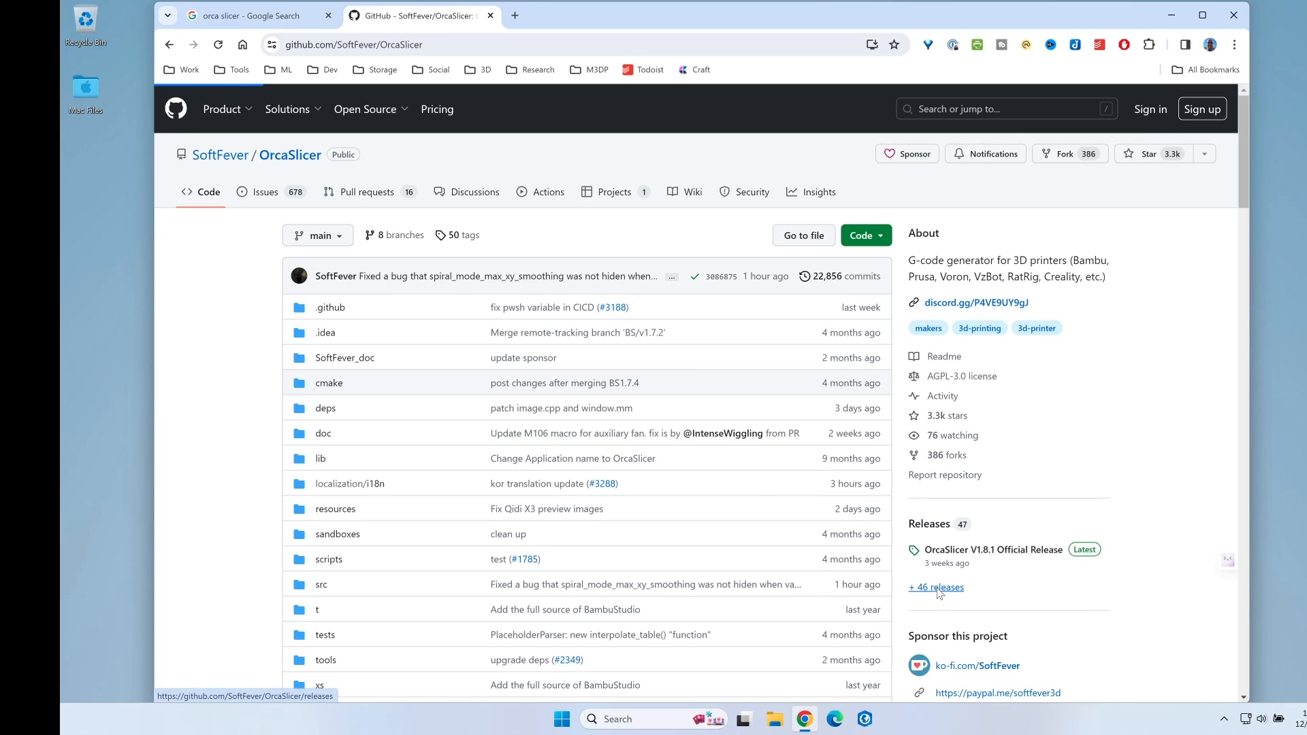
scroll(454, 431, "down", 1)
scroll(463, 422, "up", 1)
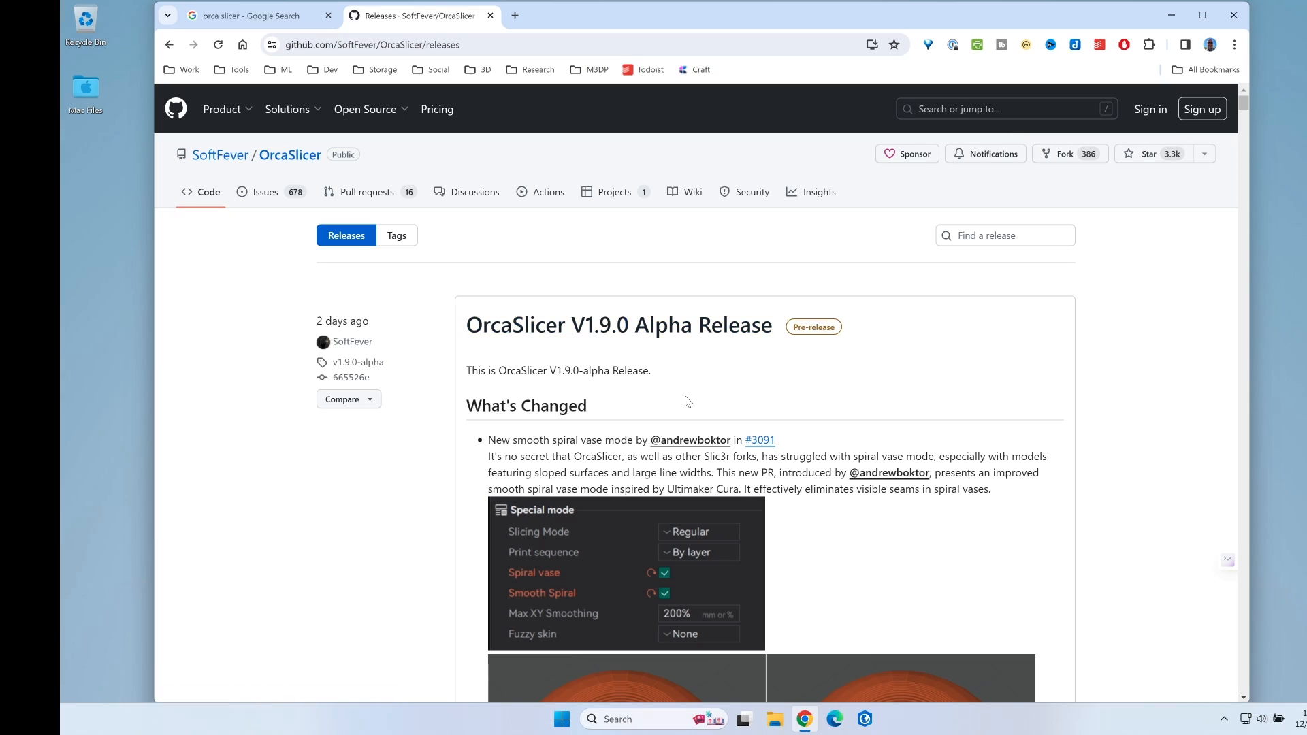
scroll(674, 405, "down", 3)
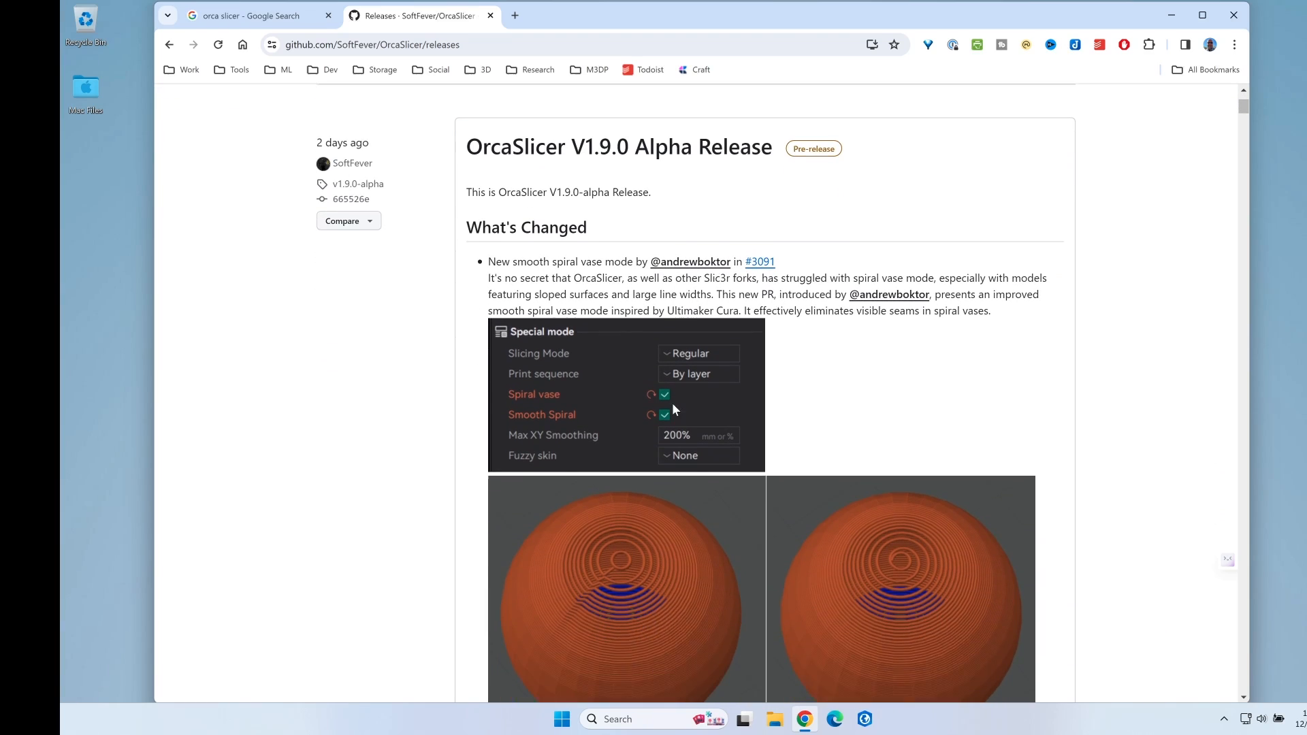
scroll(674, 407, "up", 3)
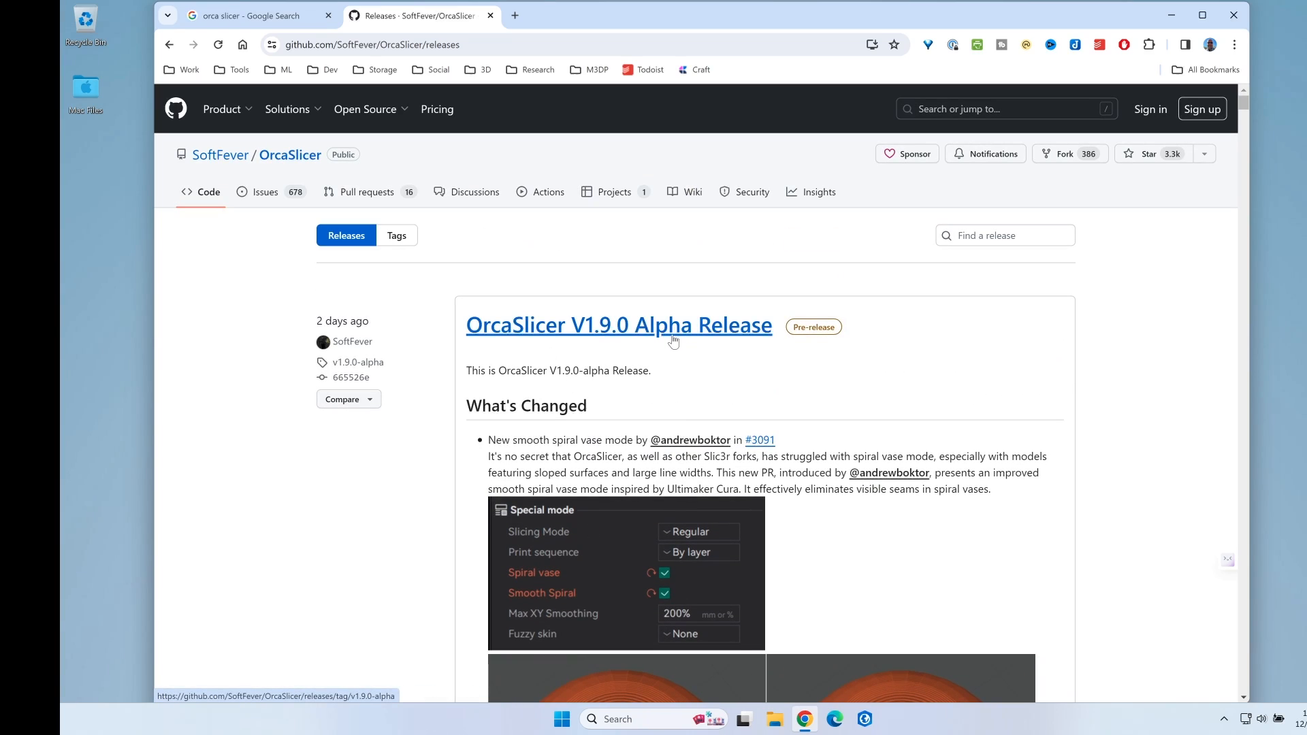
scroll(667, 341, "down", 10)
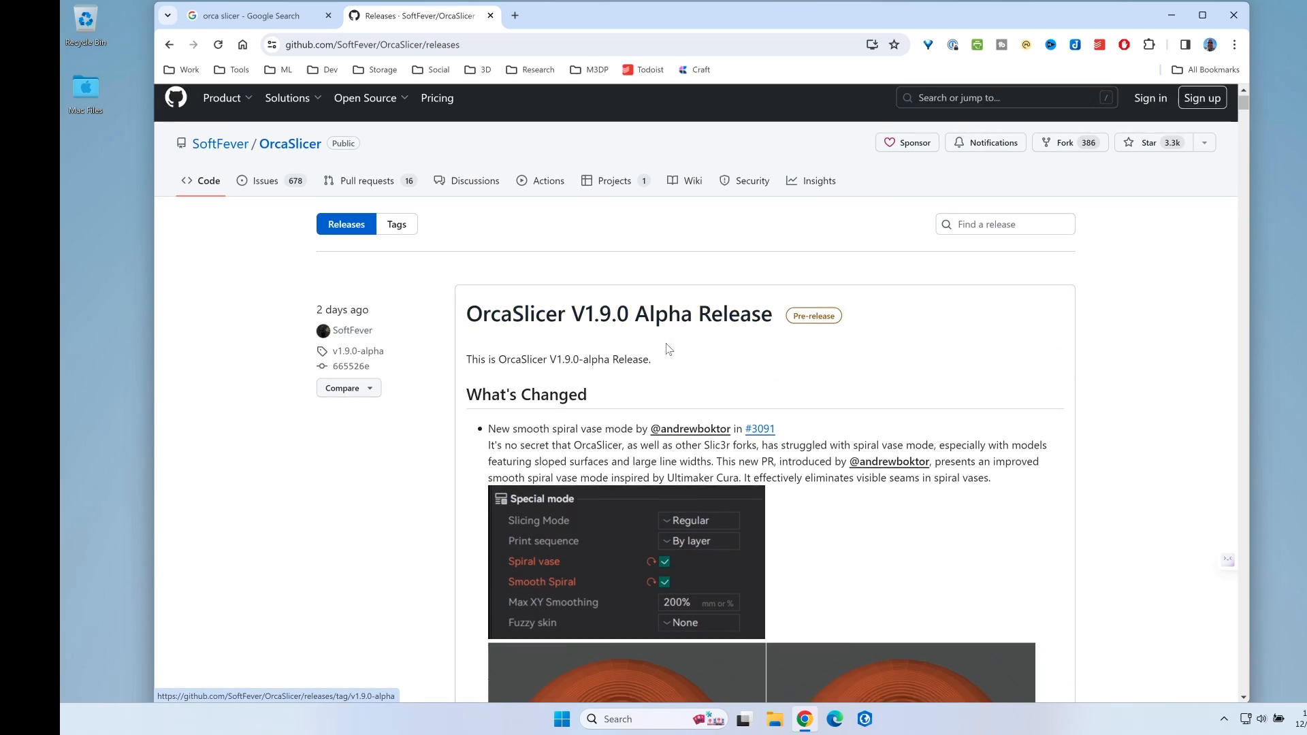
scroll(662, 348, "down", 20)
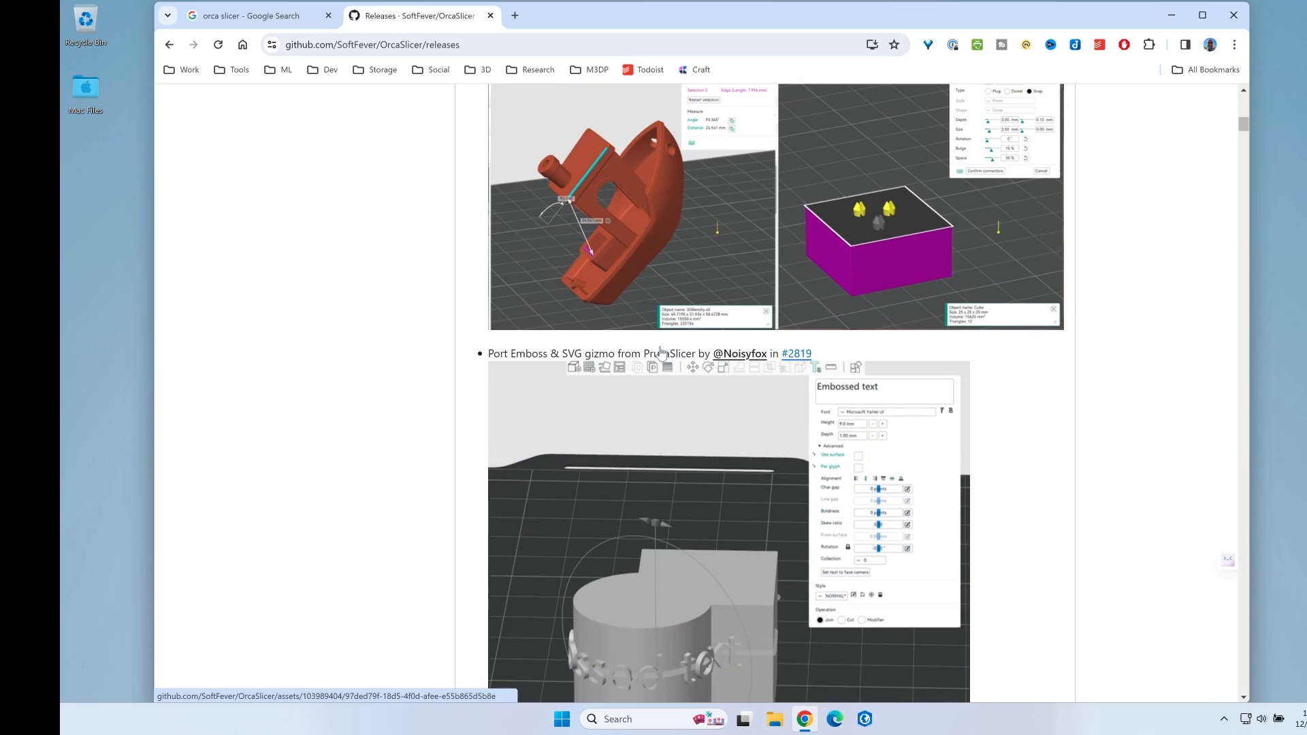
scroll(660, 354, "down", 20)
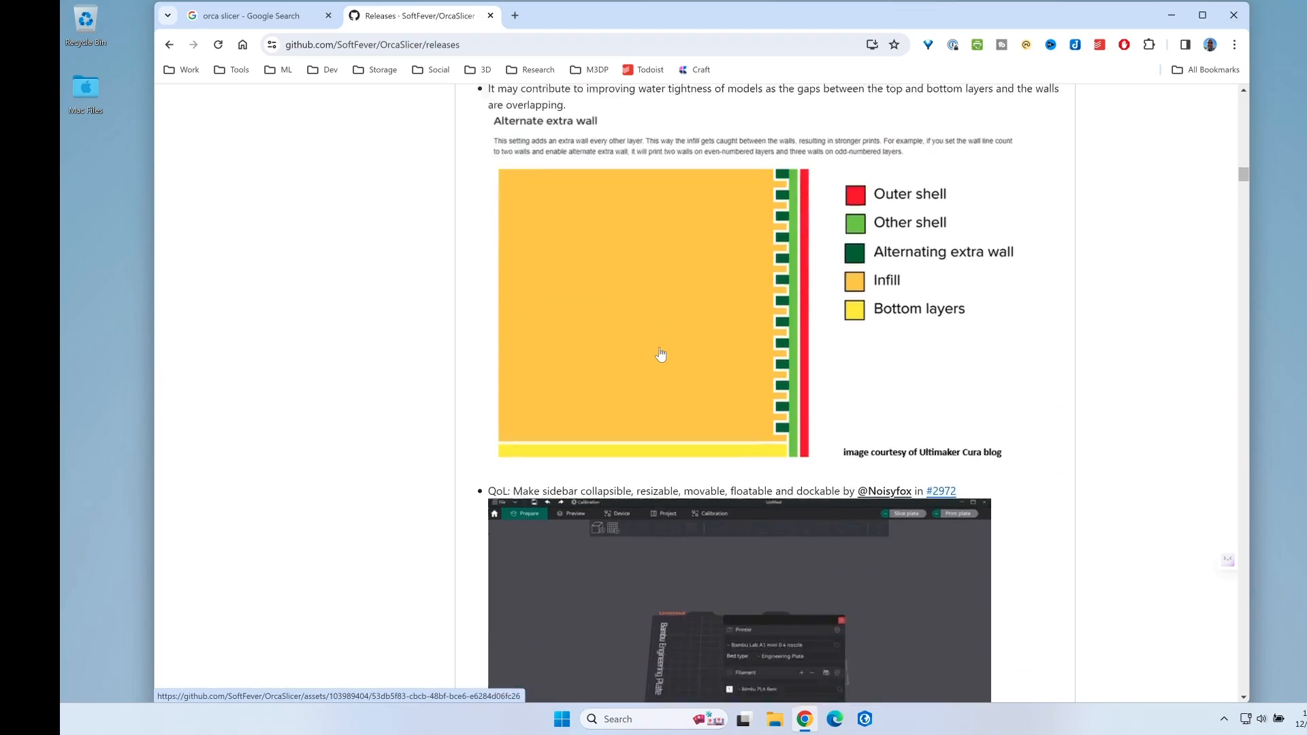
- Download OrcaSlicer_Windows_Installer_1.8.1.exe from the assets of the OrcaSlicer V1.8.1 Official Release
scroll(659, 353, "down", 20)
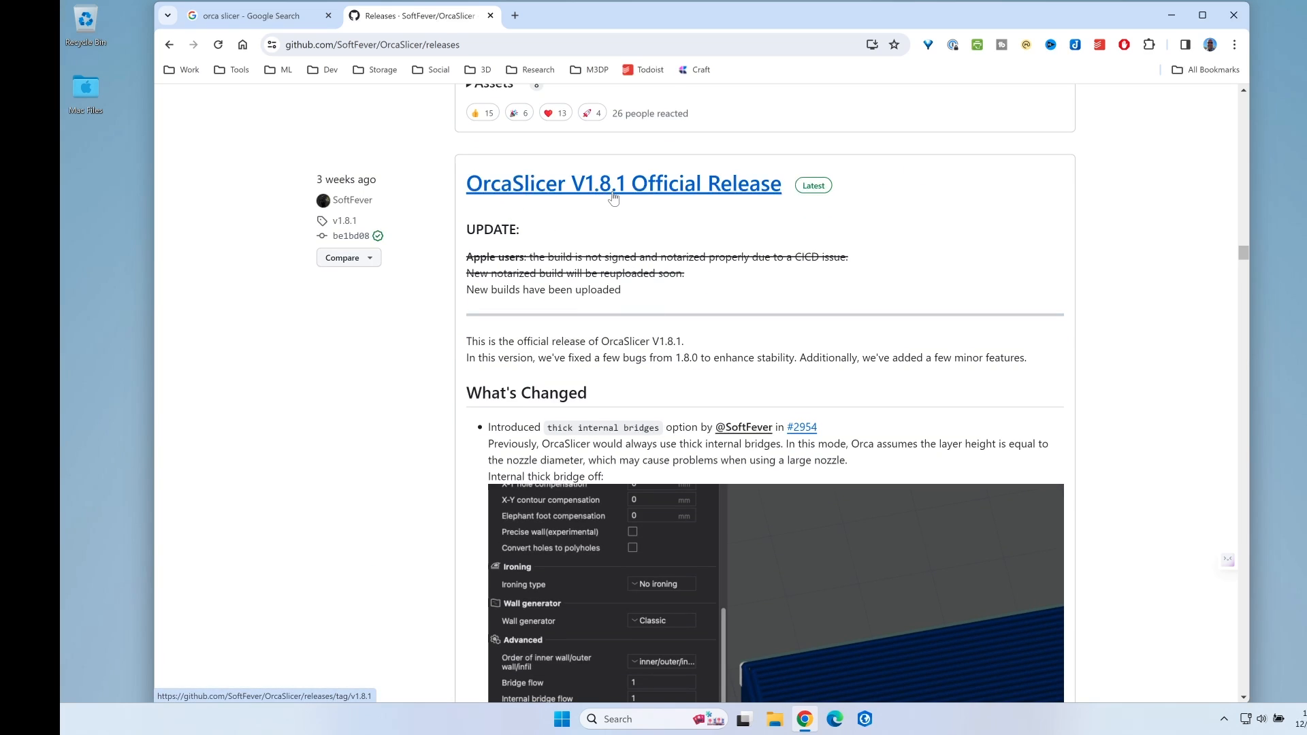
scroll(536, 250, "down", 3)
scroll(536, 251, "down", 15)
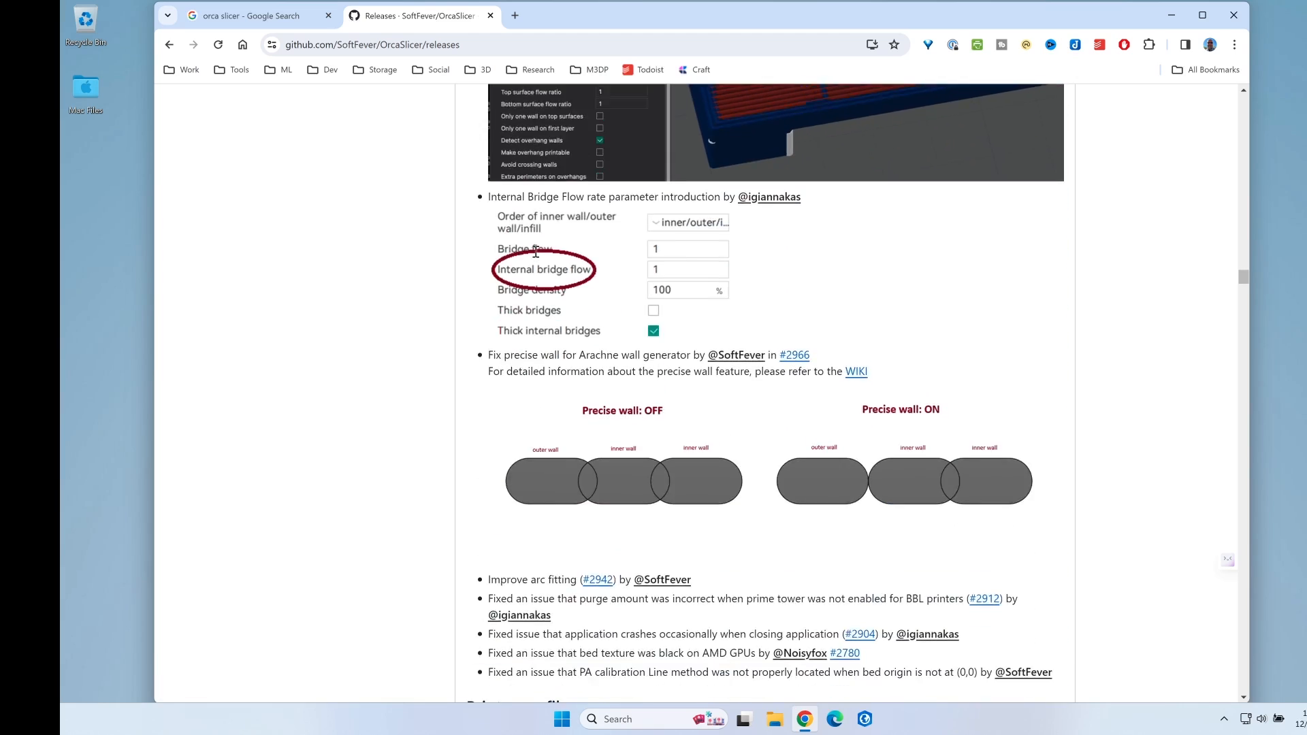
scroll(536, 250, "down", 7)
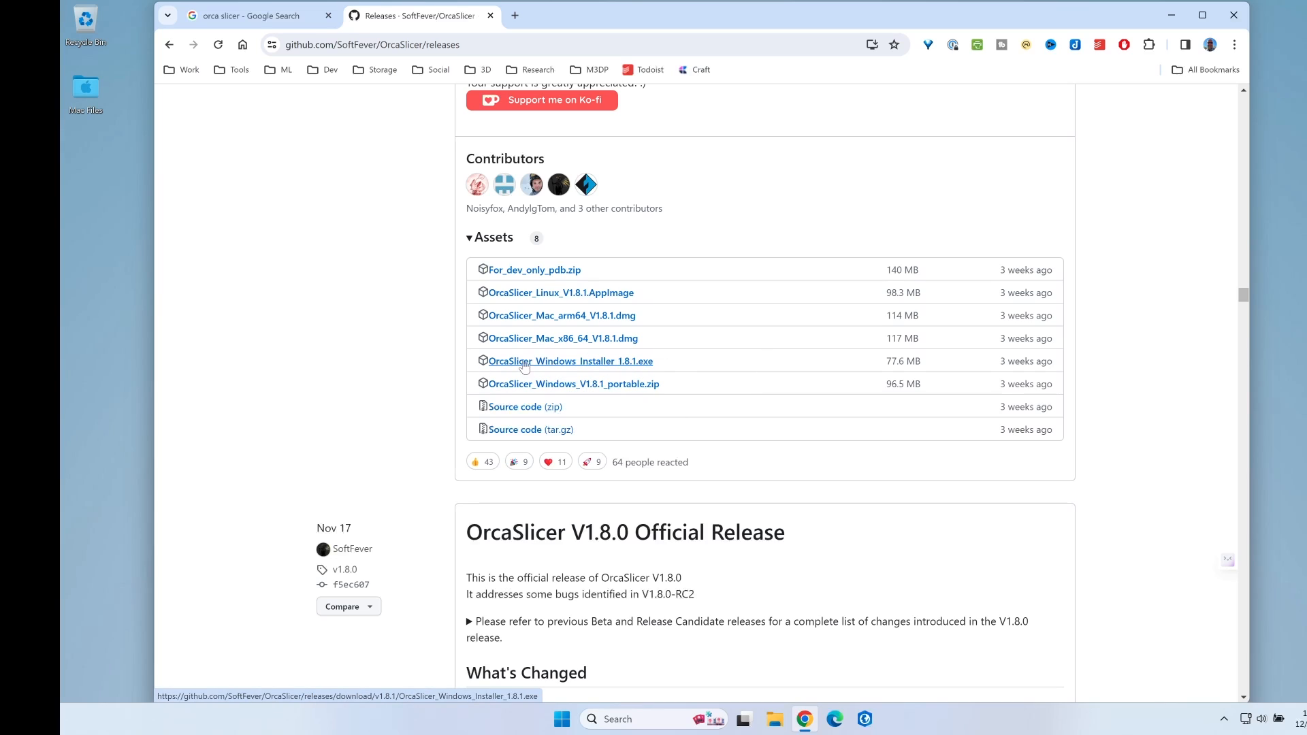
left_click(619, 369)
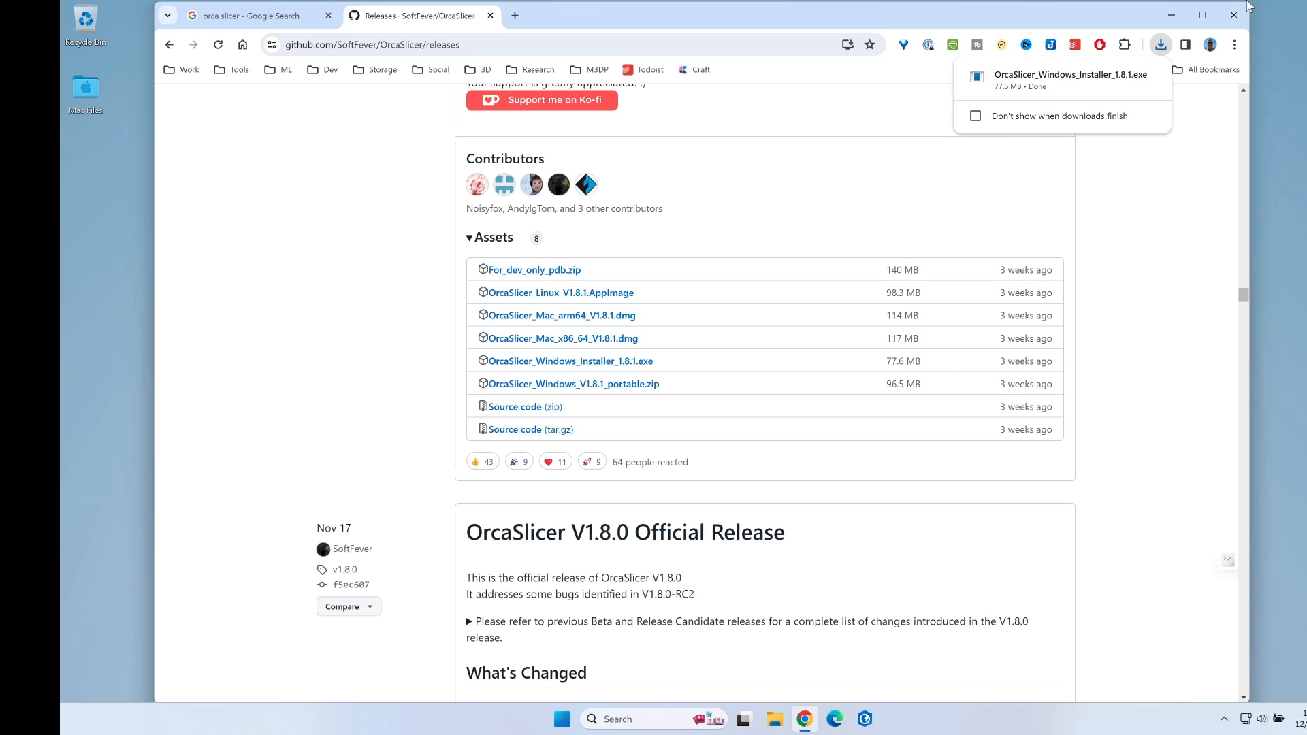
- Run OrcaSlicer_Windows_Installer_1.8.1 from the Downloads folder in File Explorer and allow it to make changes to the device
left_click(774, 719)
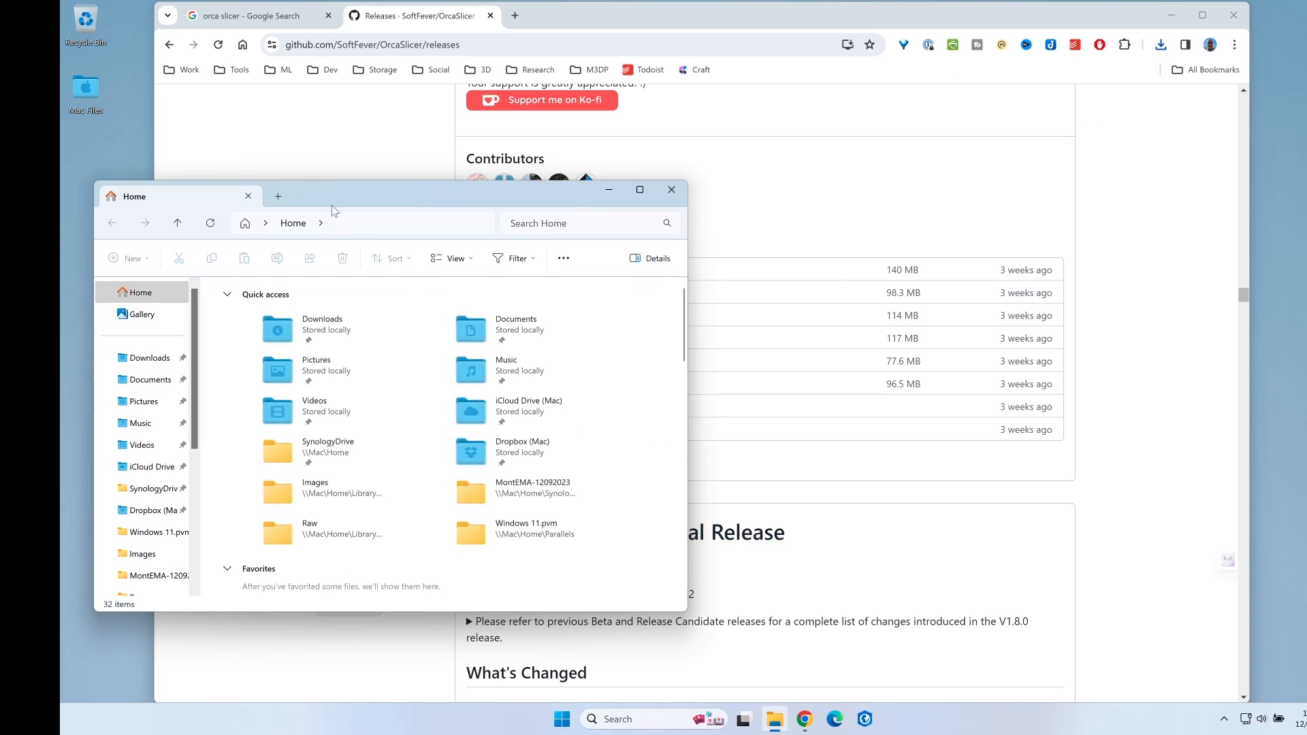
left_click_drag(332, 206, 386, 128)
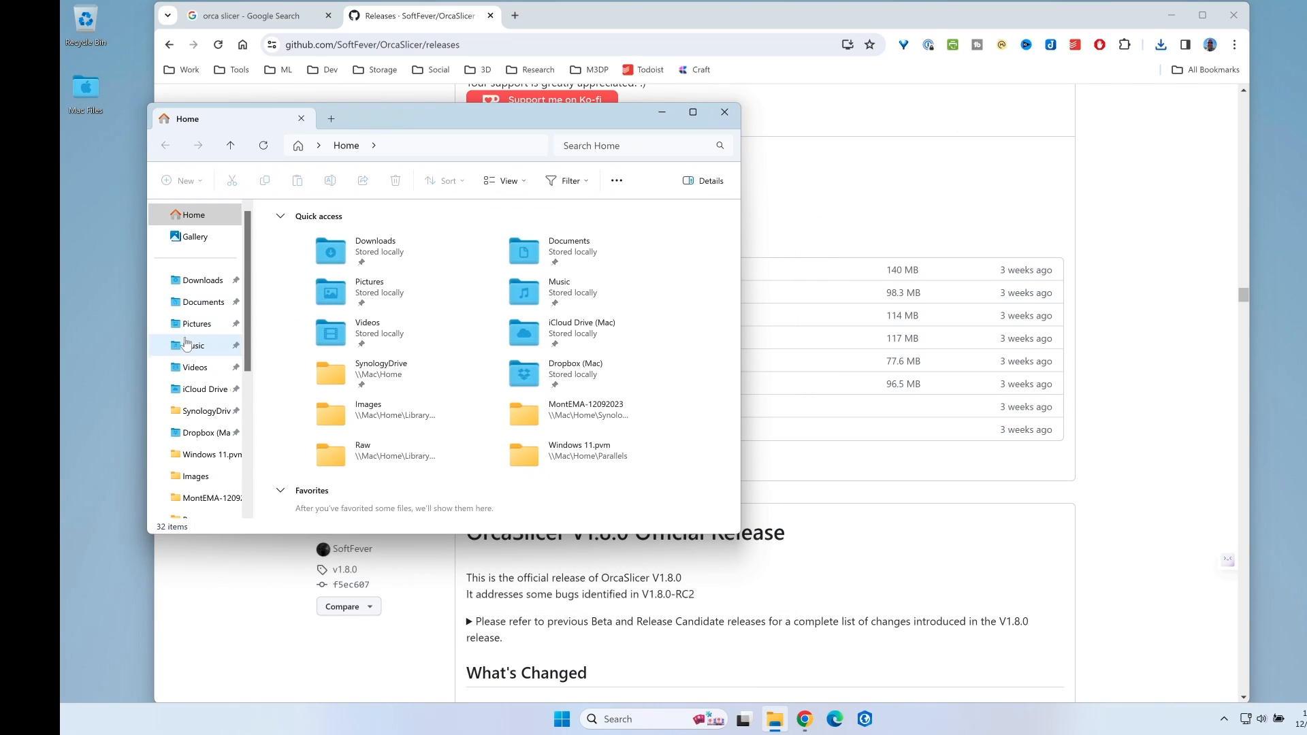
left_click(218, 281)
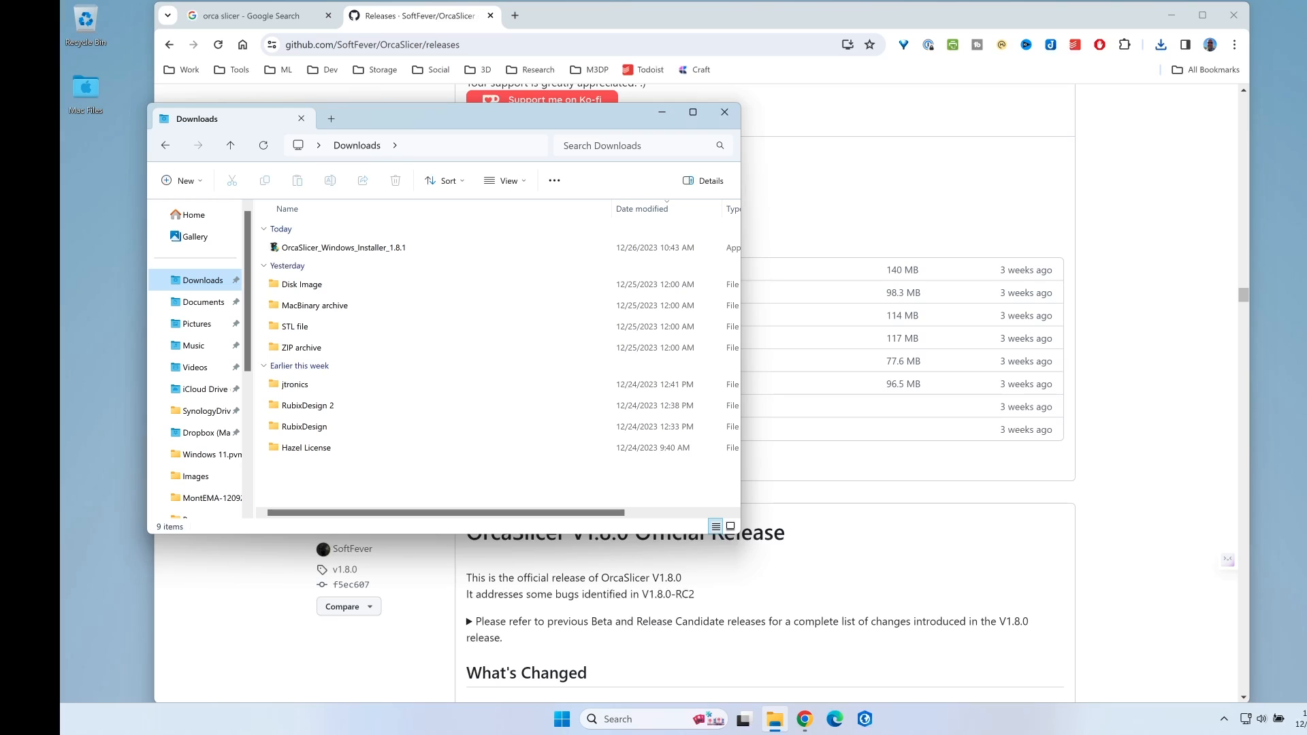
double_click(312, 247)
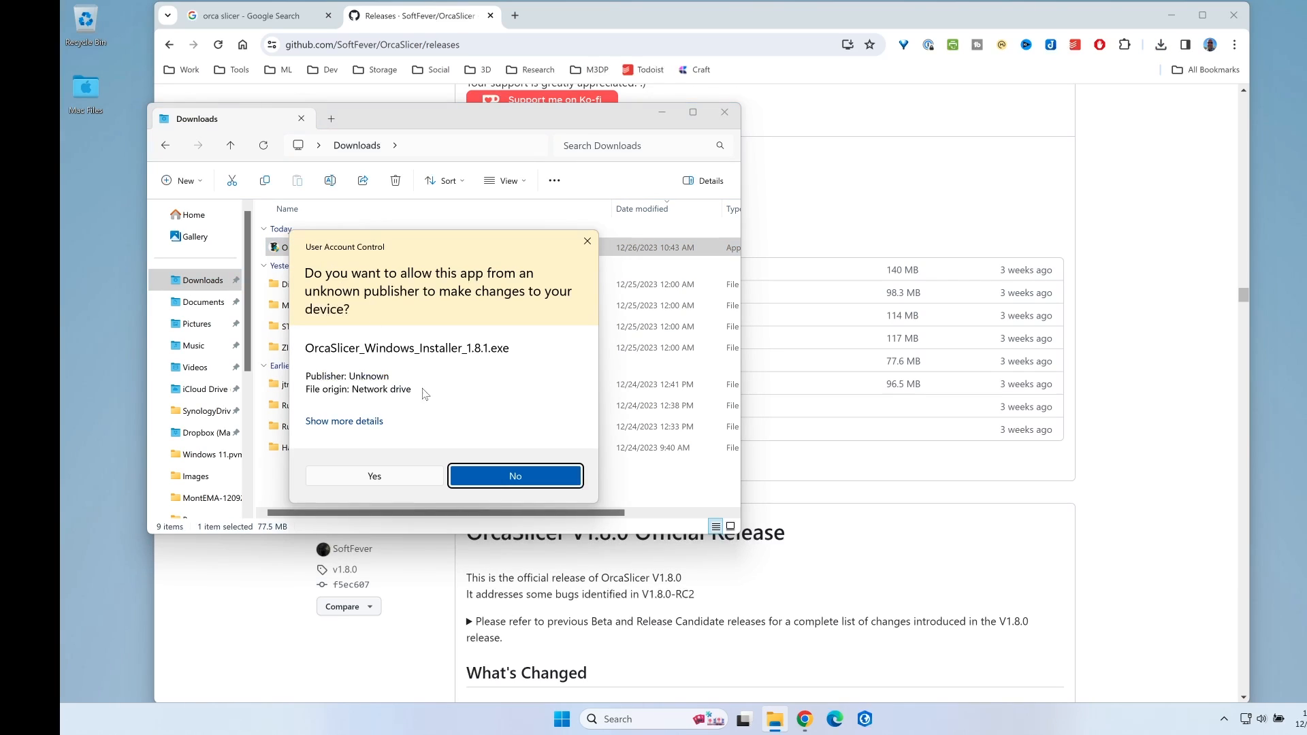
left_click(368, 479)
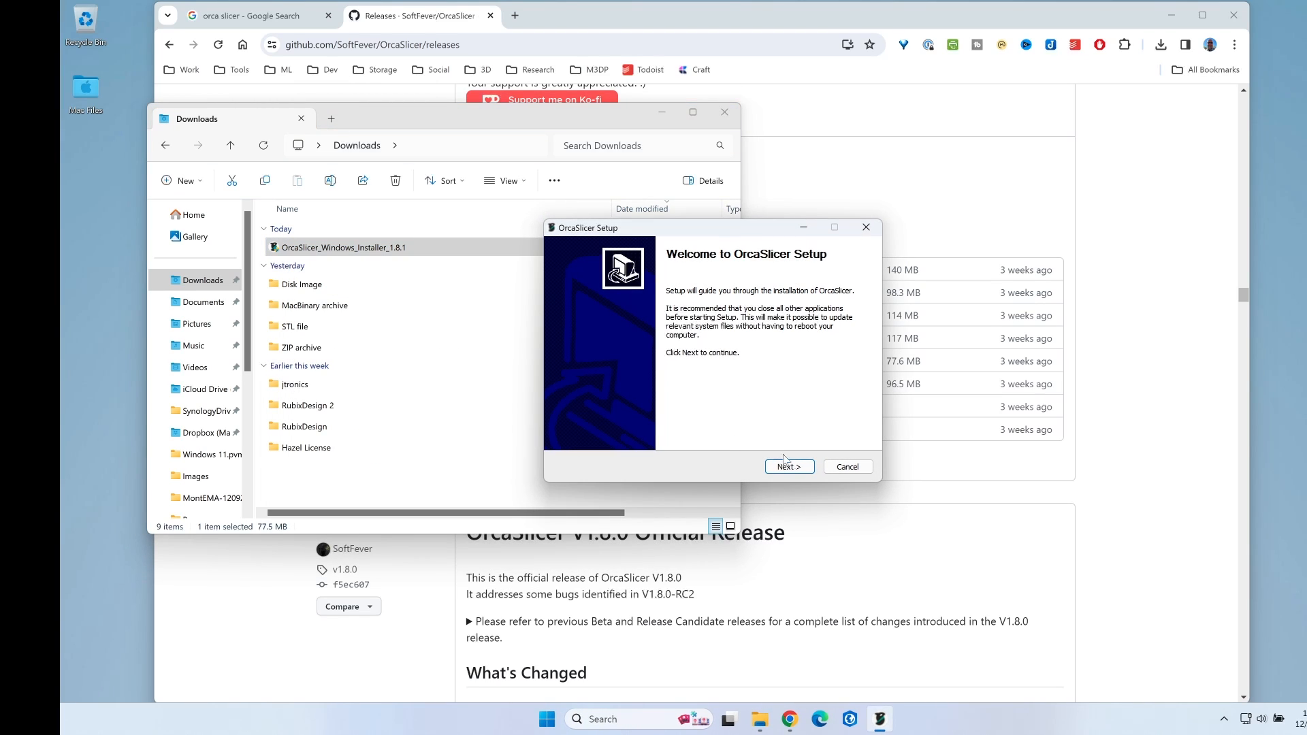
- Accept the license and install OrcaSlicer to C:\Program Files\OrcaSlicer with the OrcaSlicer Start Menu folder, closing the setup when done
left_click(793, 468)
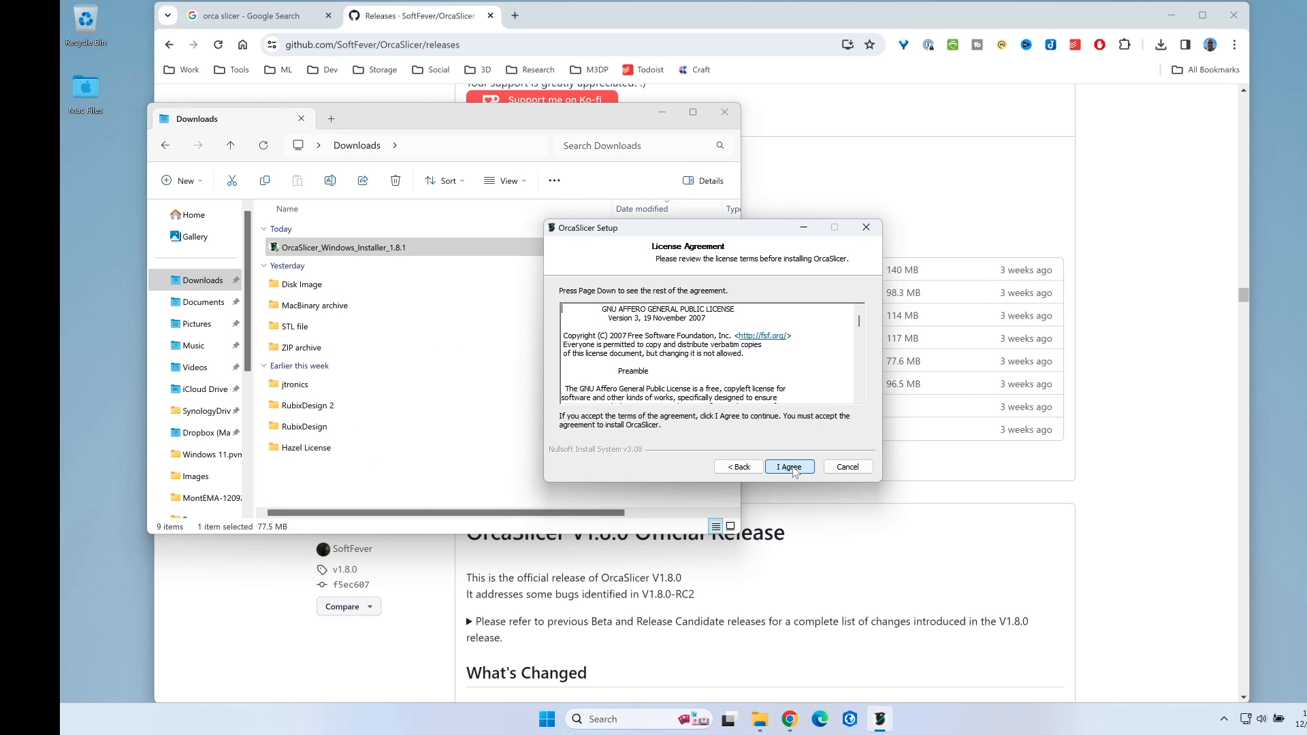
left_click(791, 468)
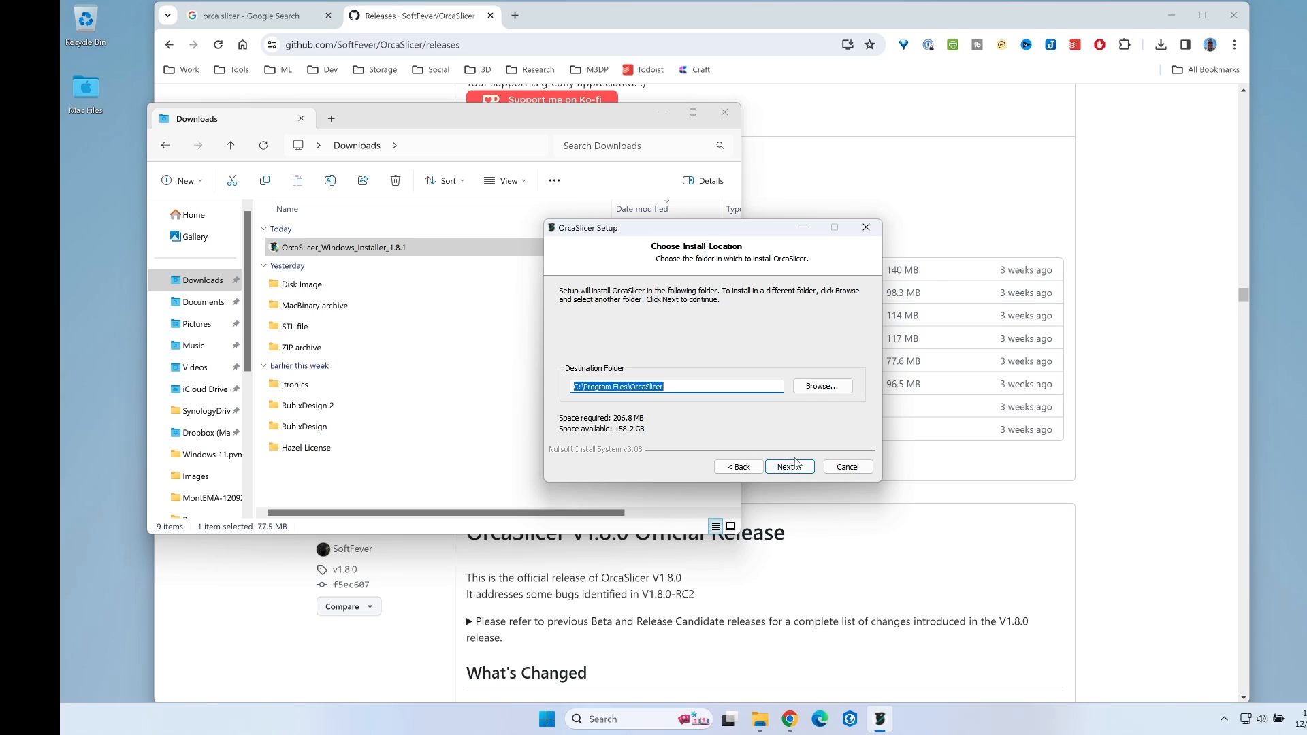
left_click(792, 466)
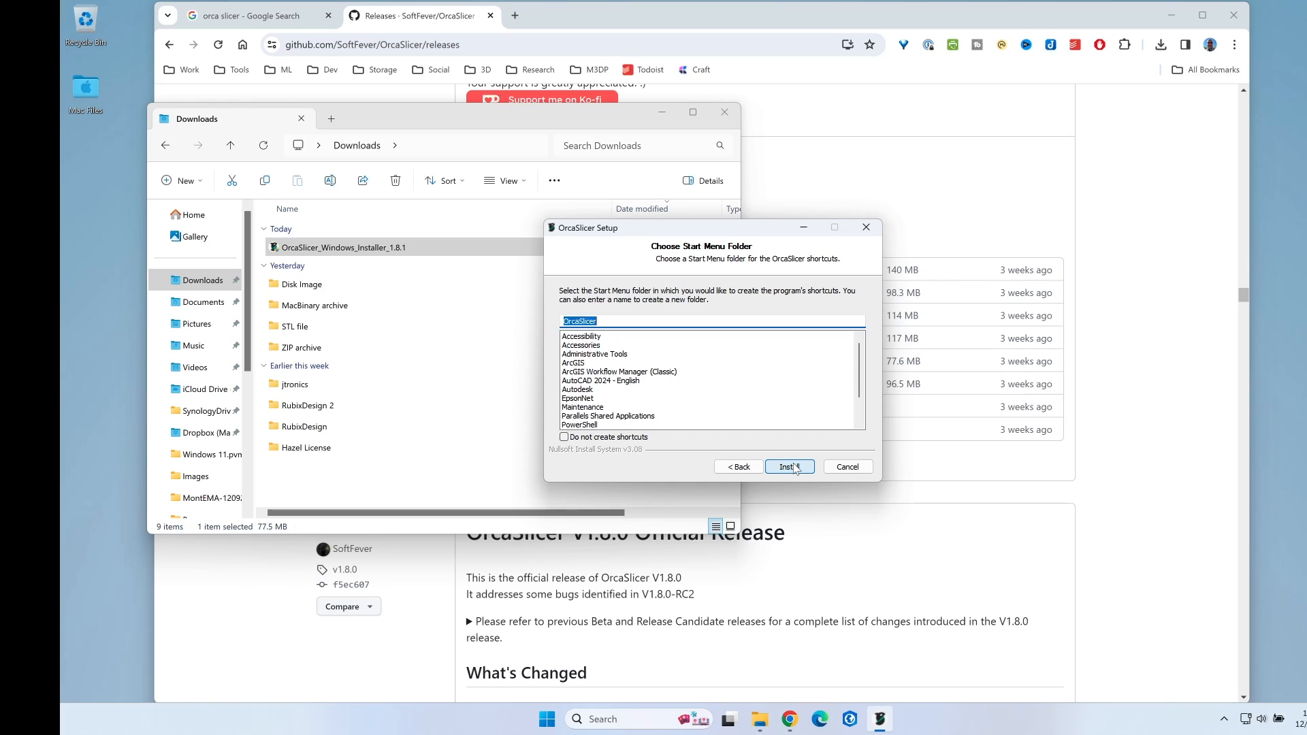
left_click(791, 467)
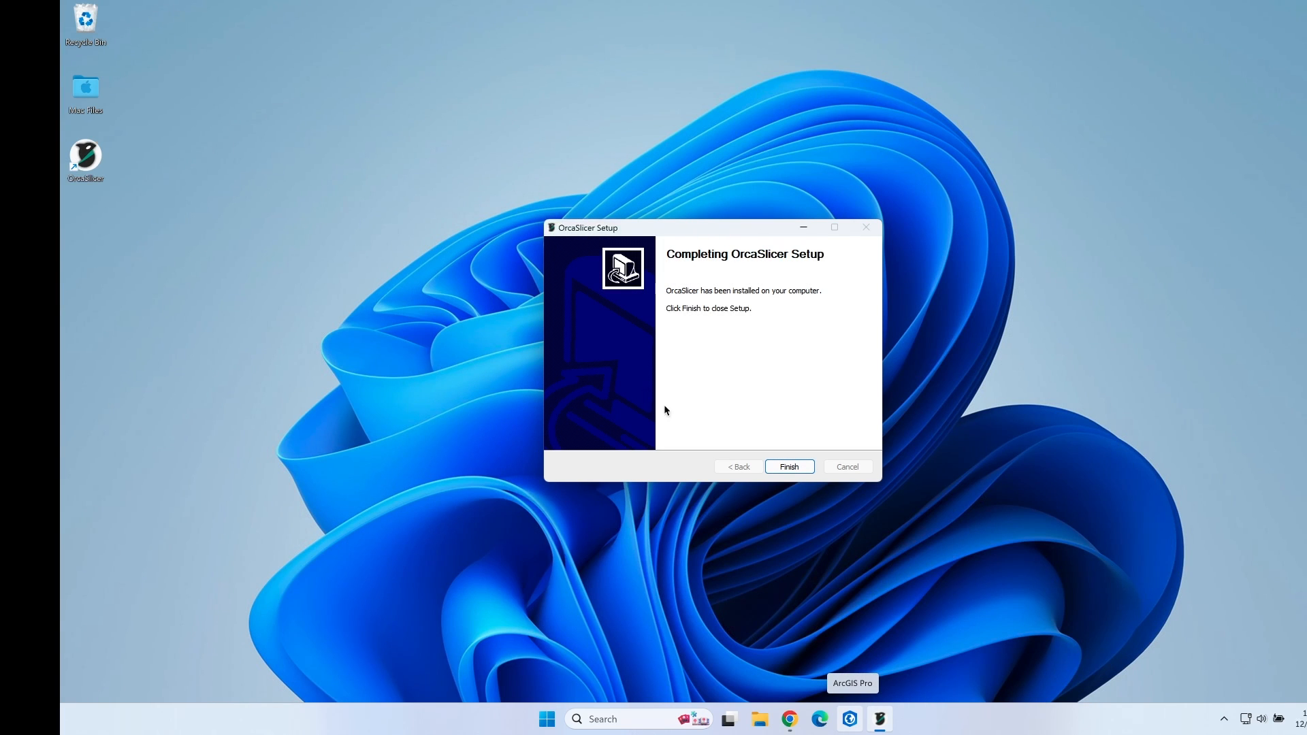
left_click(784, 467)
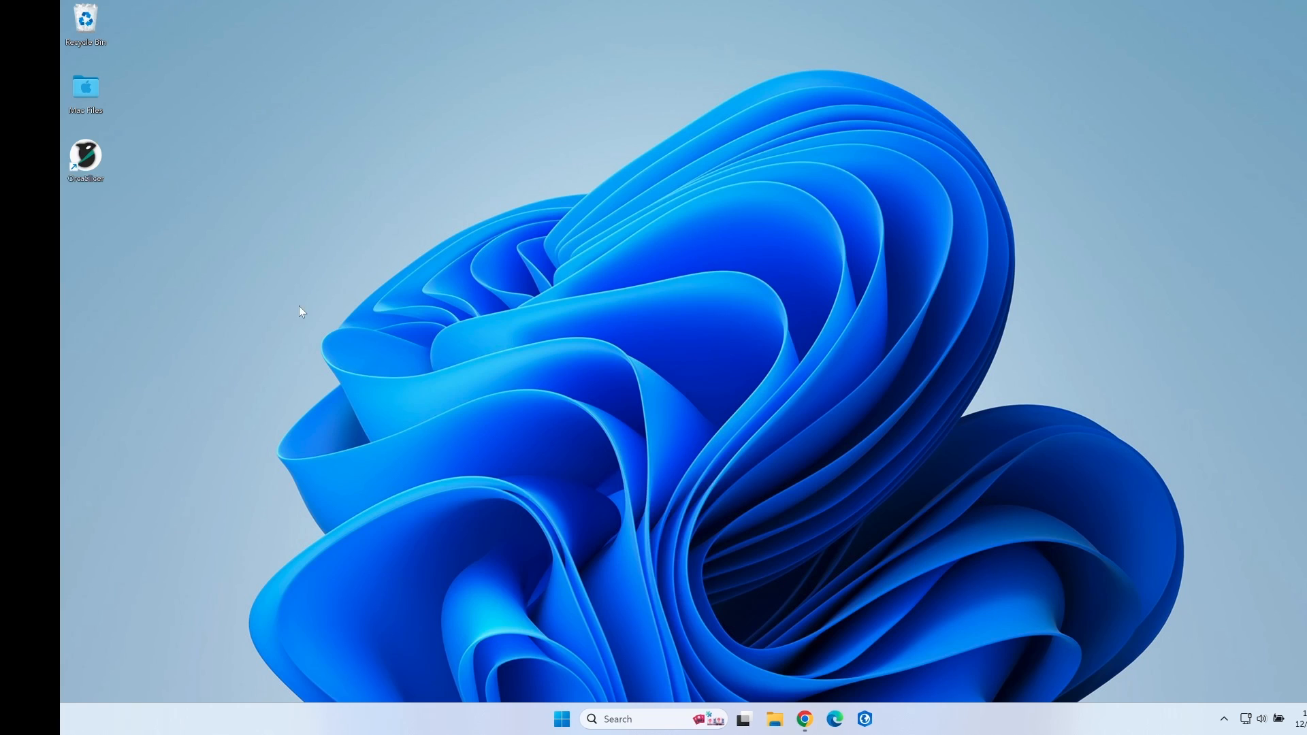
- Pin OrcaSlicer to the taskbar and move its desktop shortcut to the Recycle Bin
left_click_drag(93, 164, 894, 711)
left_click_drag(79, 155, 88, 26)
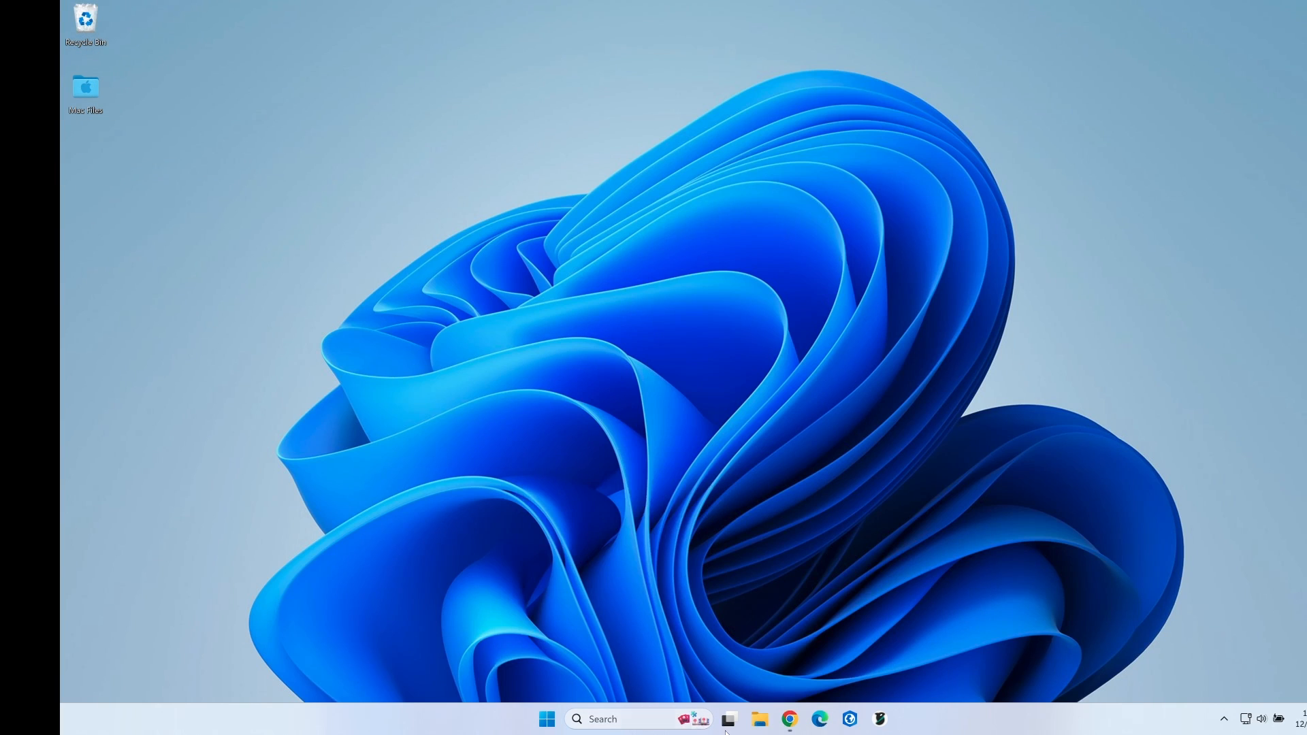
- Launch OrcaSlicer, start the setup wizard and set the login region to North America
mouse_move(729, 719)
left_click(879, 718)
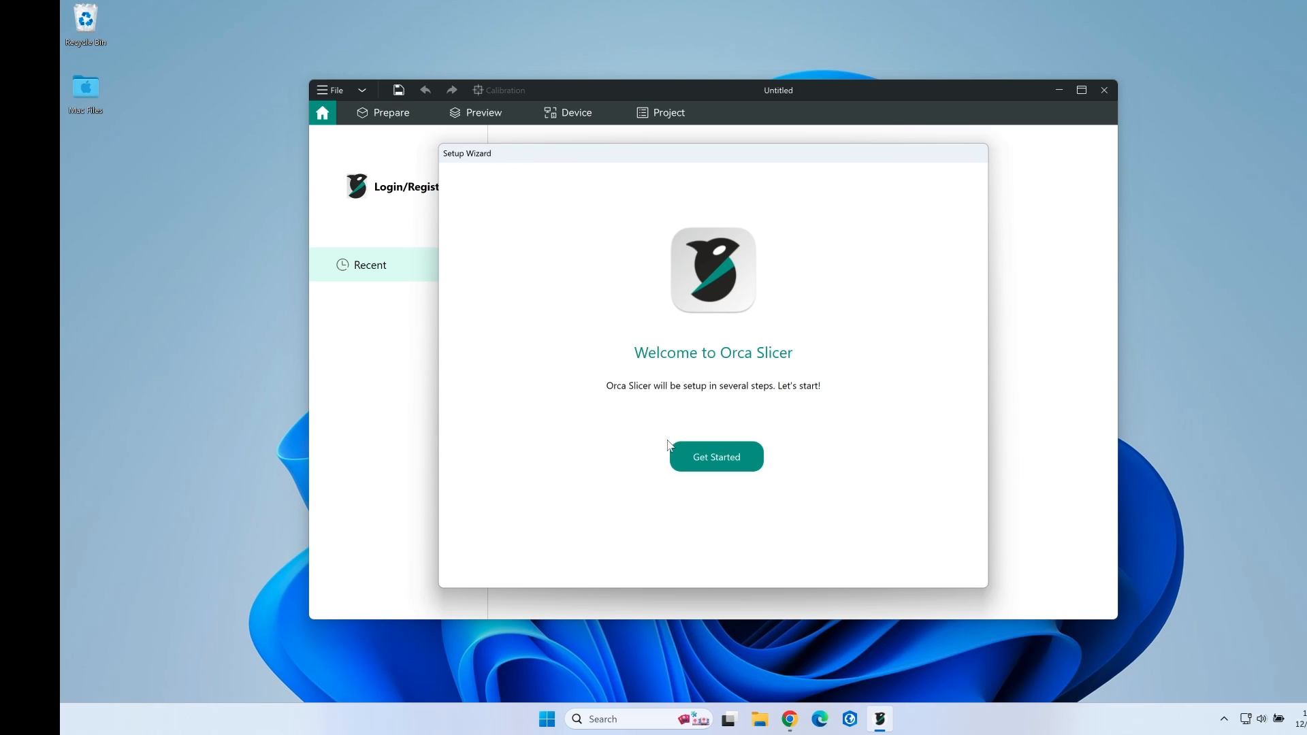
left_click(727, 463)
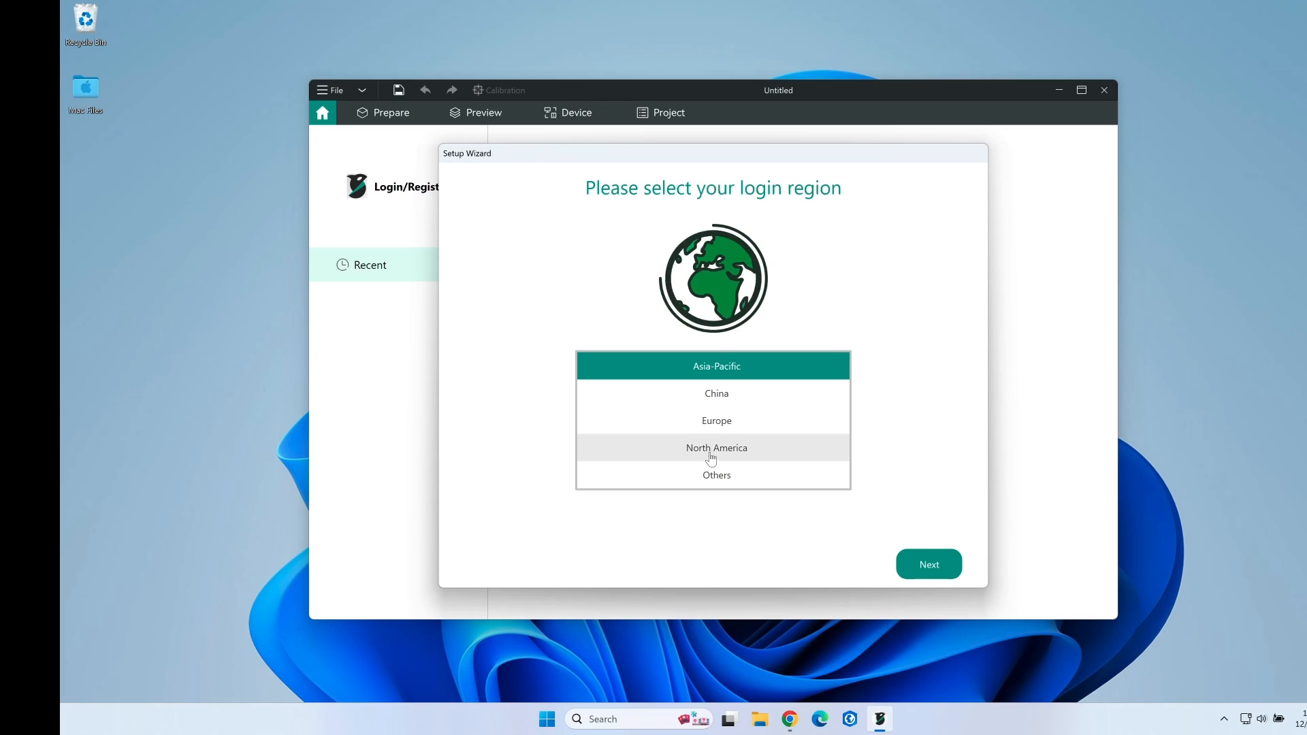
left_click(711, 455)
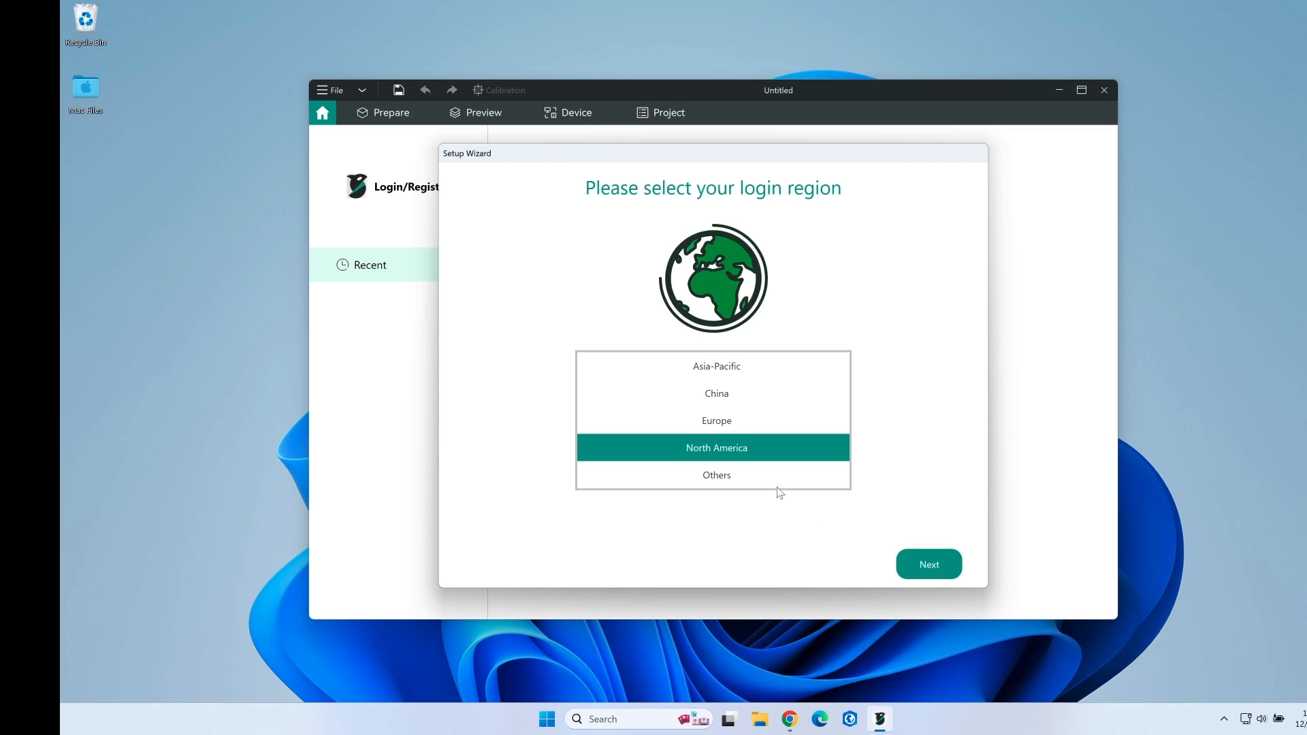
left_click(928, 565)
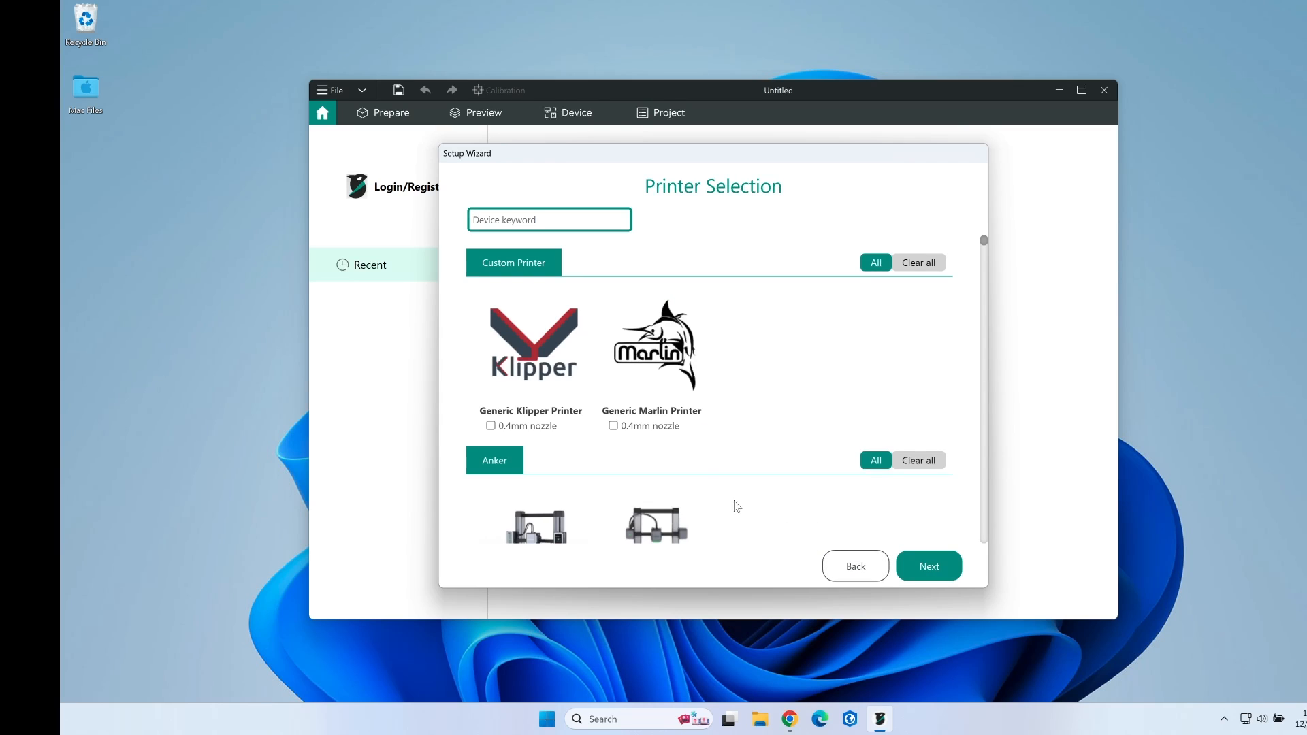
- Choose the Creality CR-6 SE with the 0.4mm nozzle as the printer and proceed to the filament selection
scroll(674, 406, "down", 5)
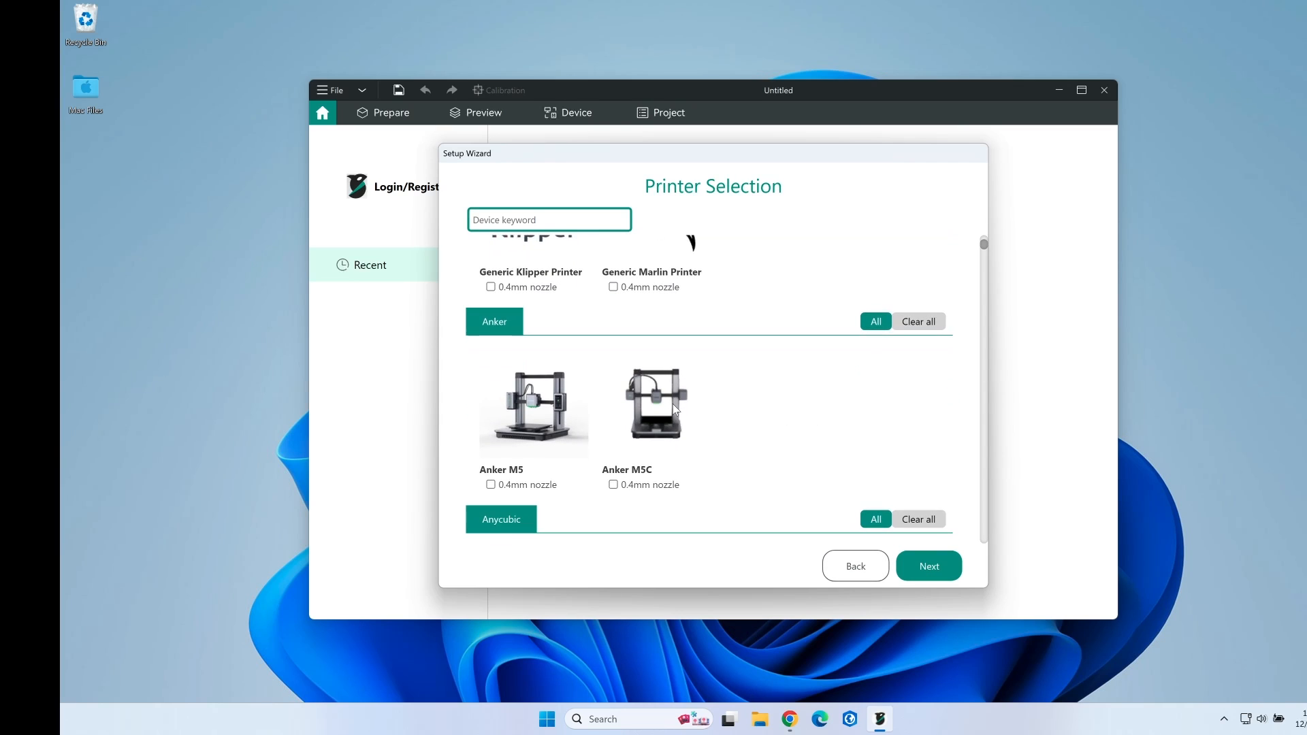
scroll(674, 407, "down", 5)
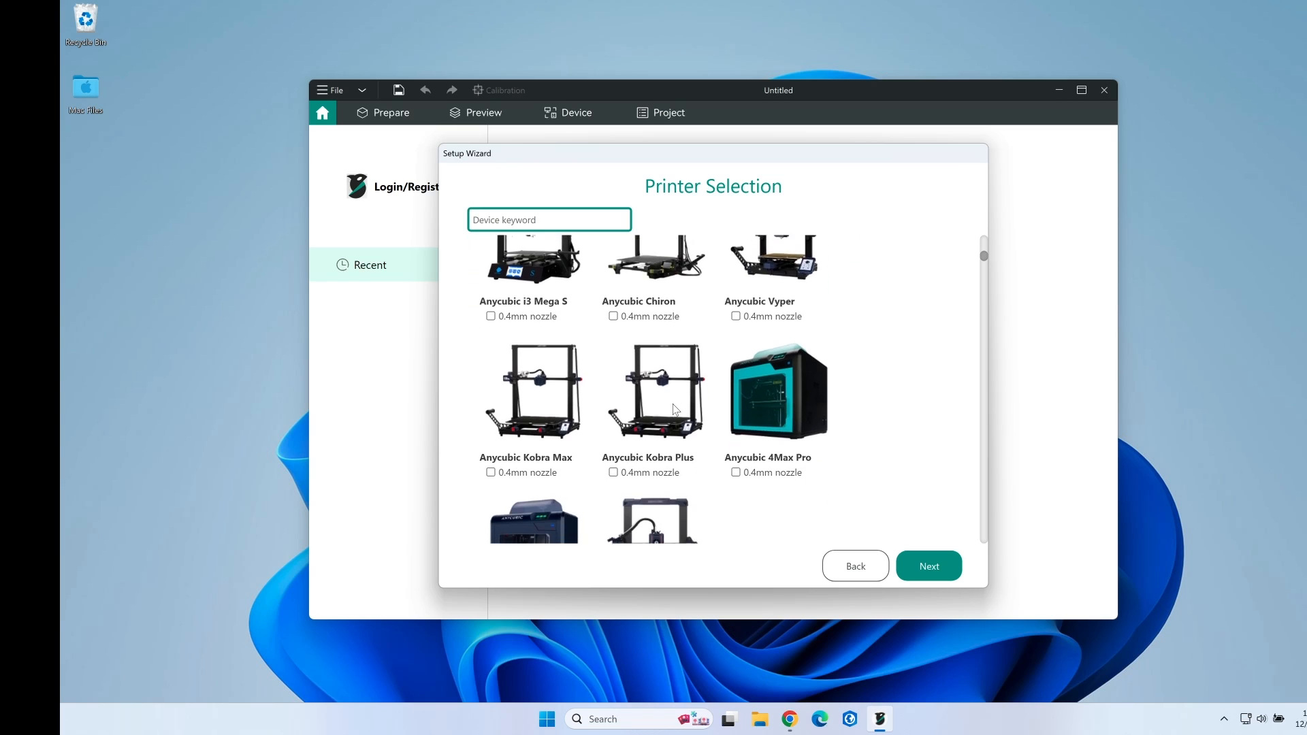
scroll(675, 409, "down", 5)
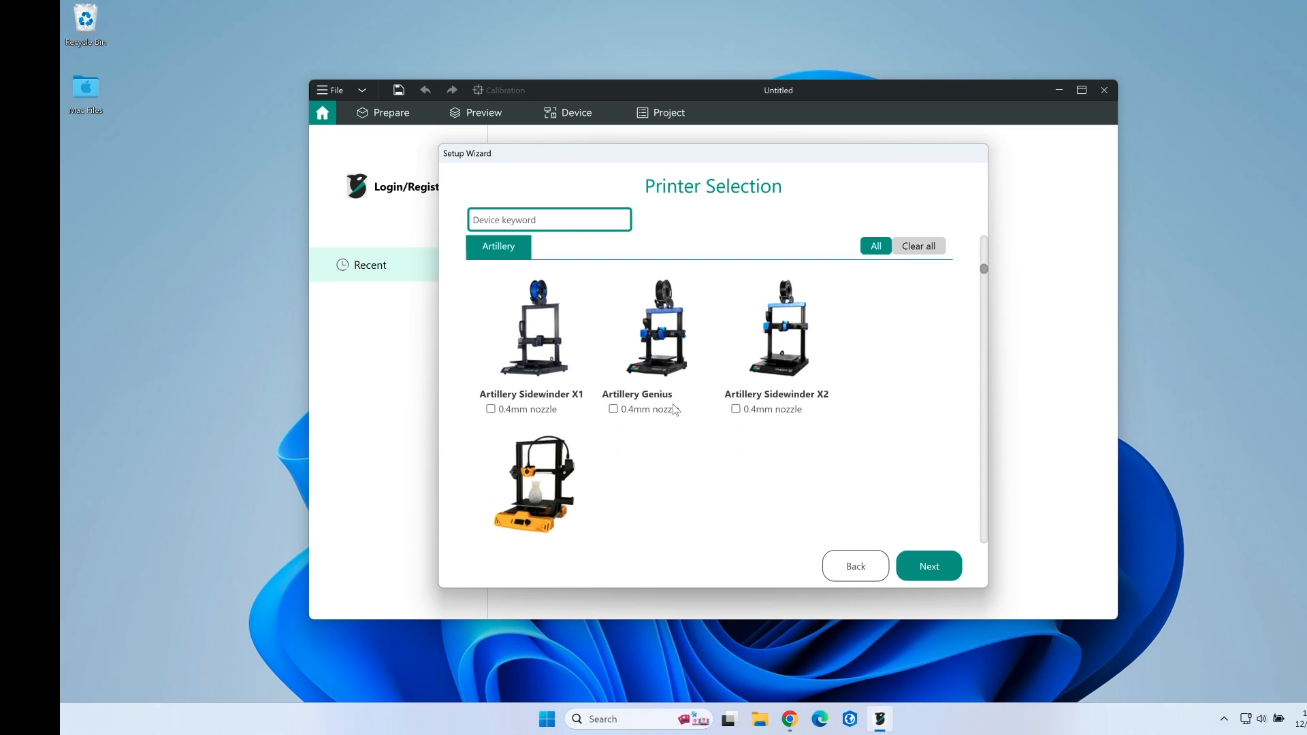
scroll(753, 382, "down", 4)
scroll(759, 399, "up", 1)
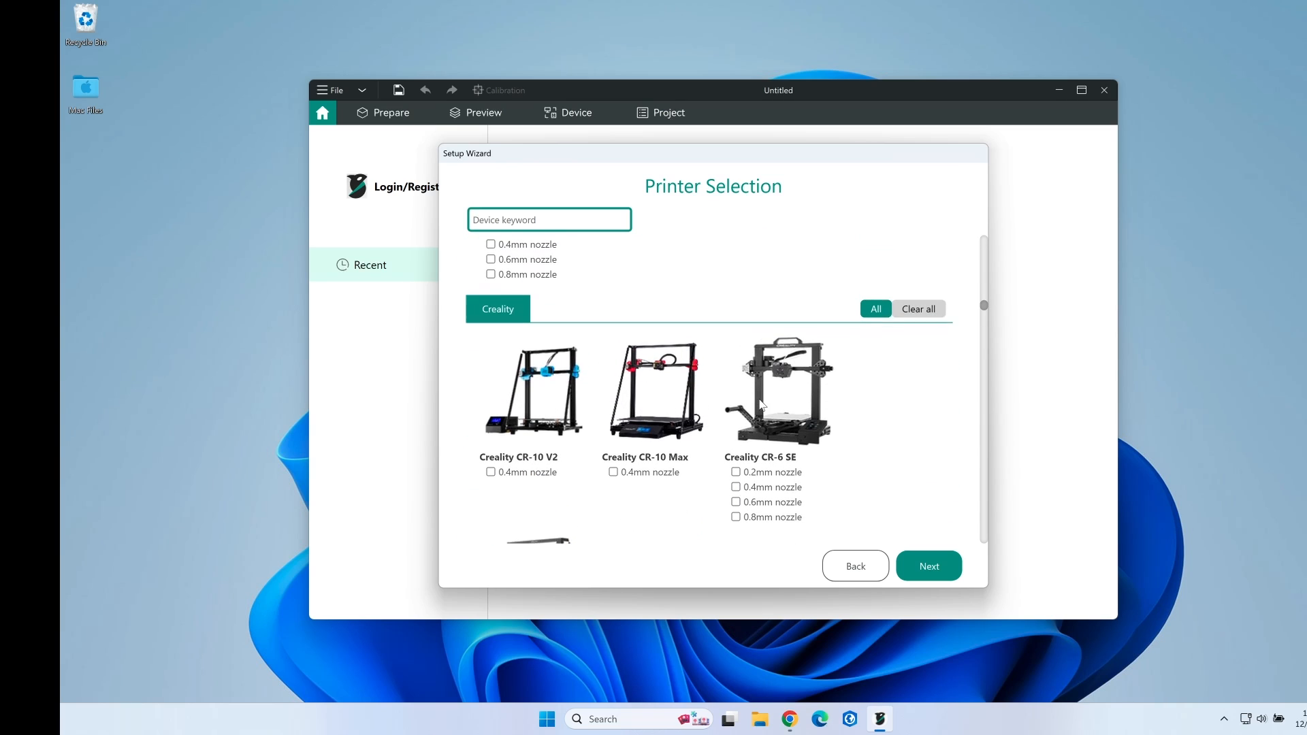
scroll(782, 464, "down", 1)
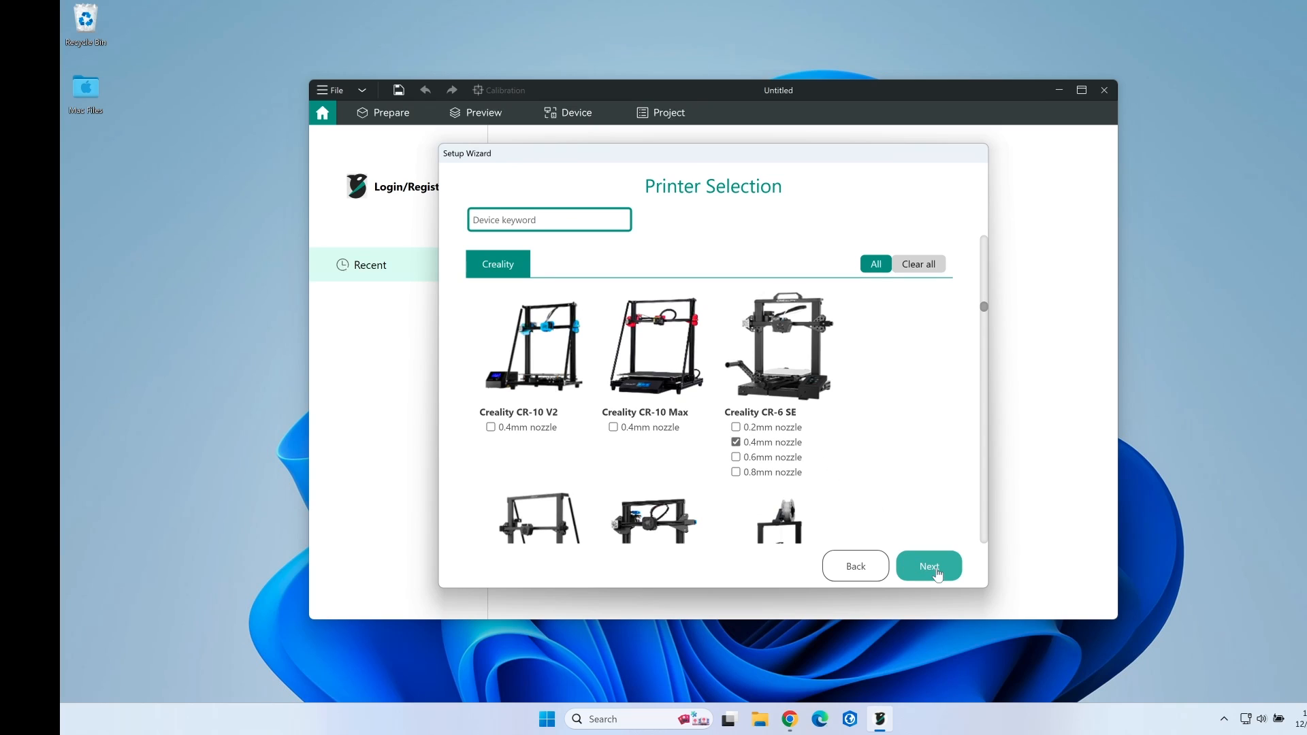
left_click(930, 567)
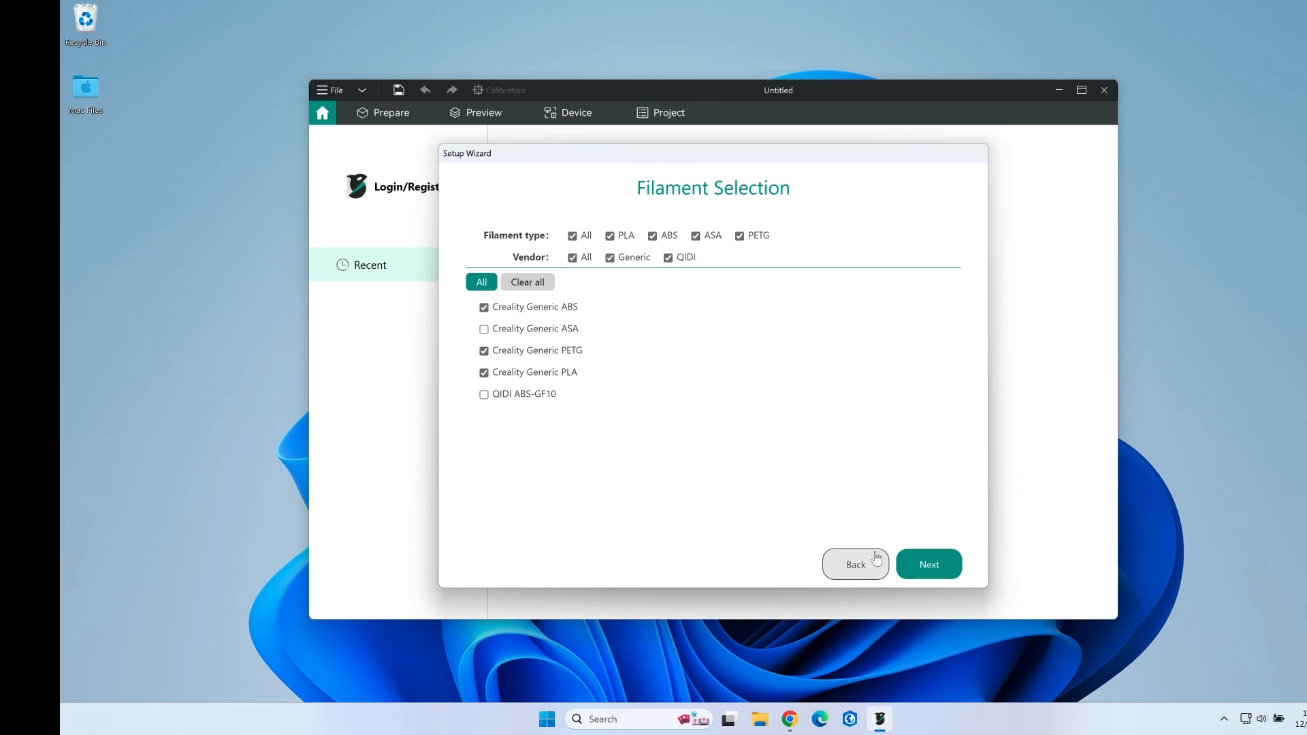
- Add Creality Generic ASA to the selected filaments, and finish the setup wizard with the Bambu Network plug-in installed
left_click(484, 332)
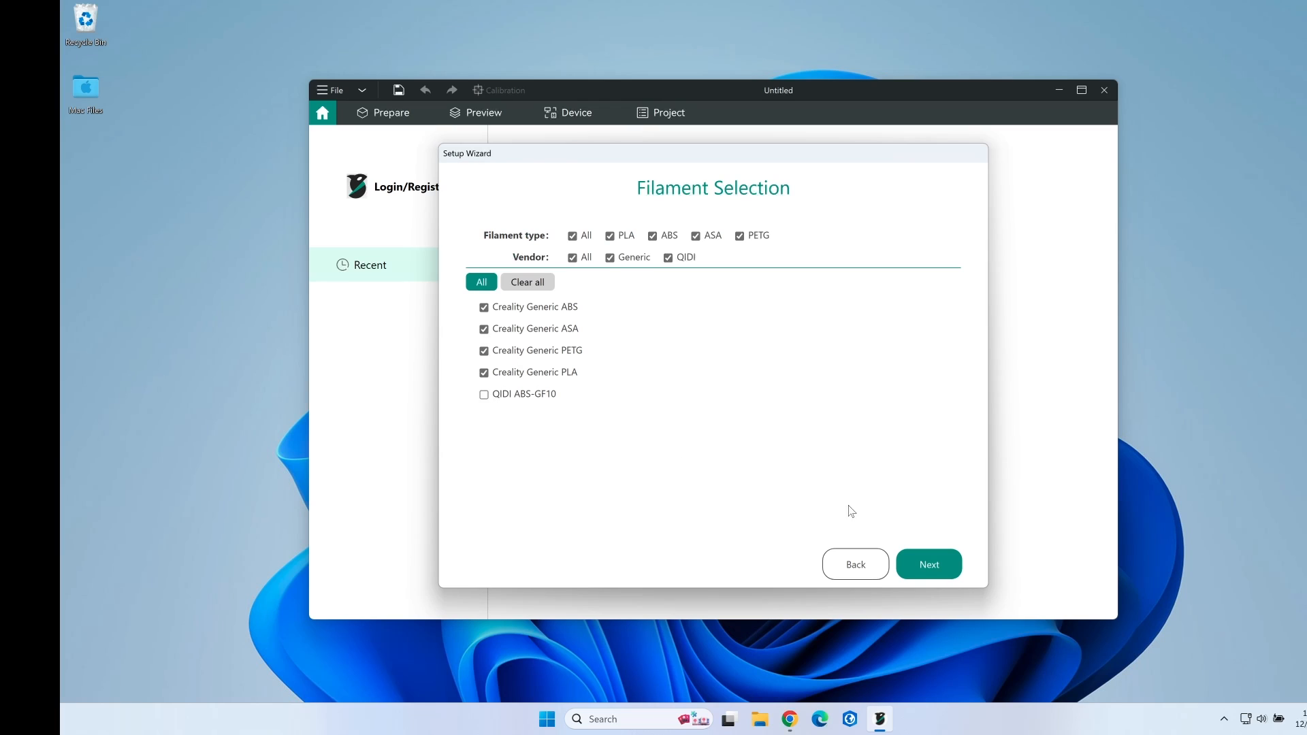
left_click(929, 562)
left_click(531, 377)
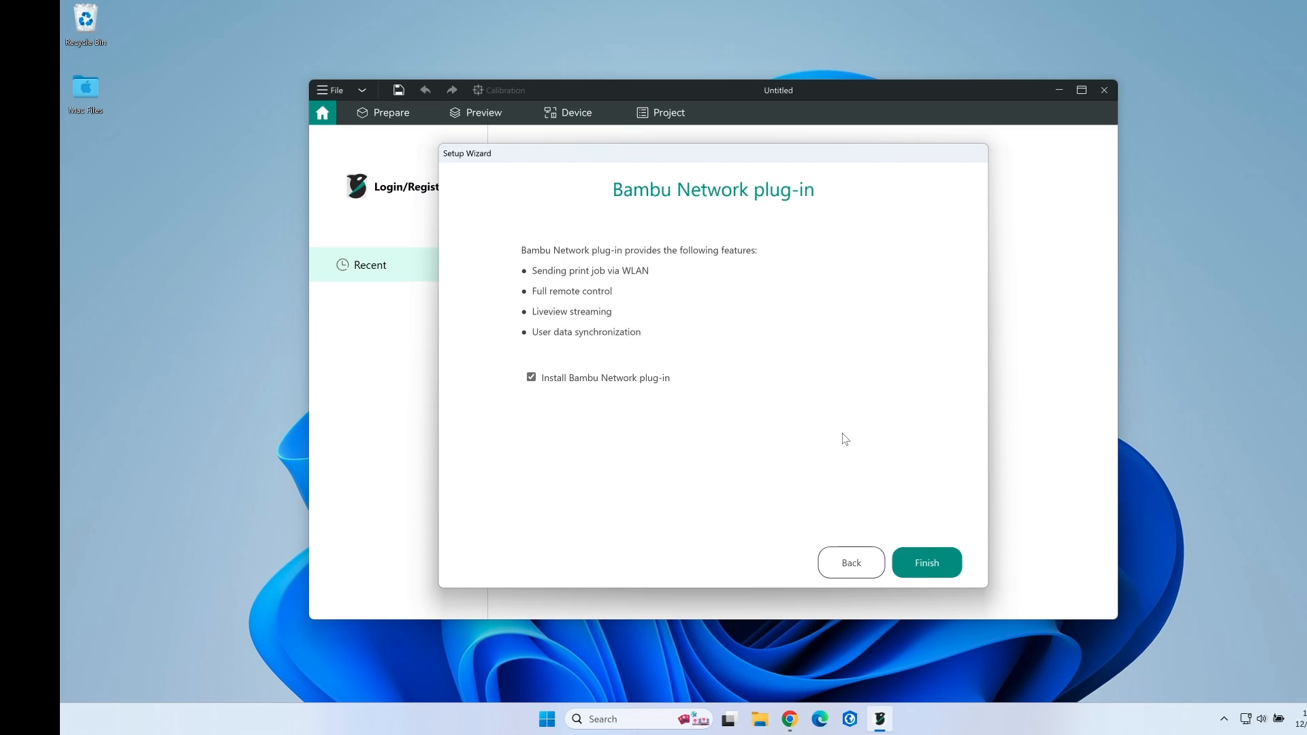
left_click(927, 563)
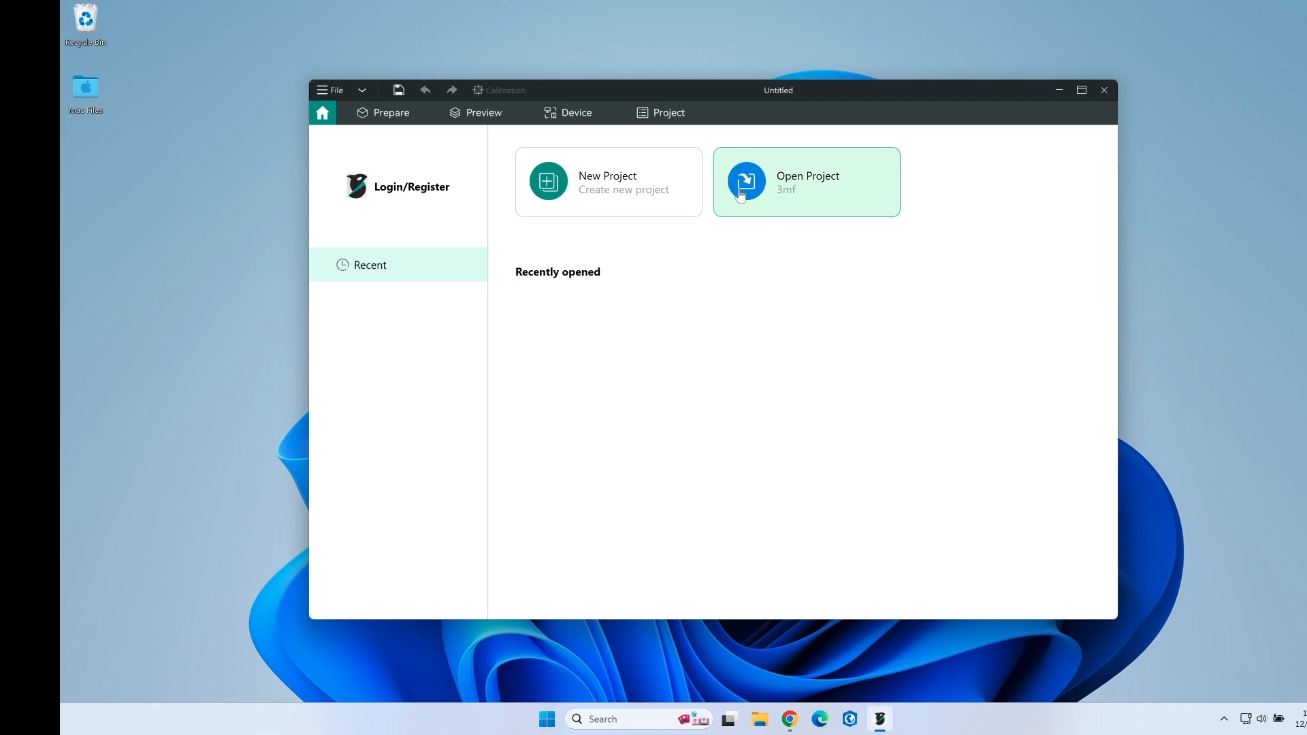
- Create a new project and enlarge and reposition the window to fill most of the desktop
left_click(595, 178)
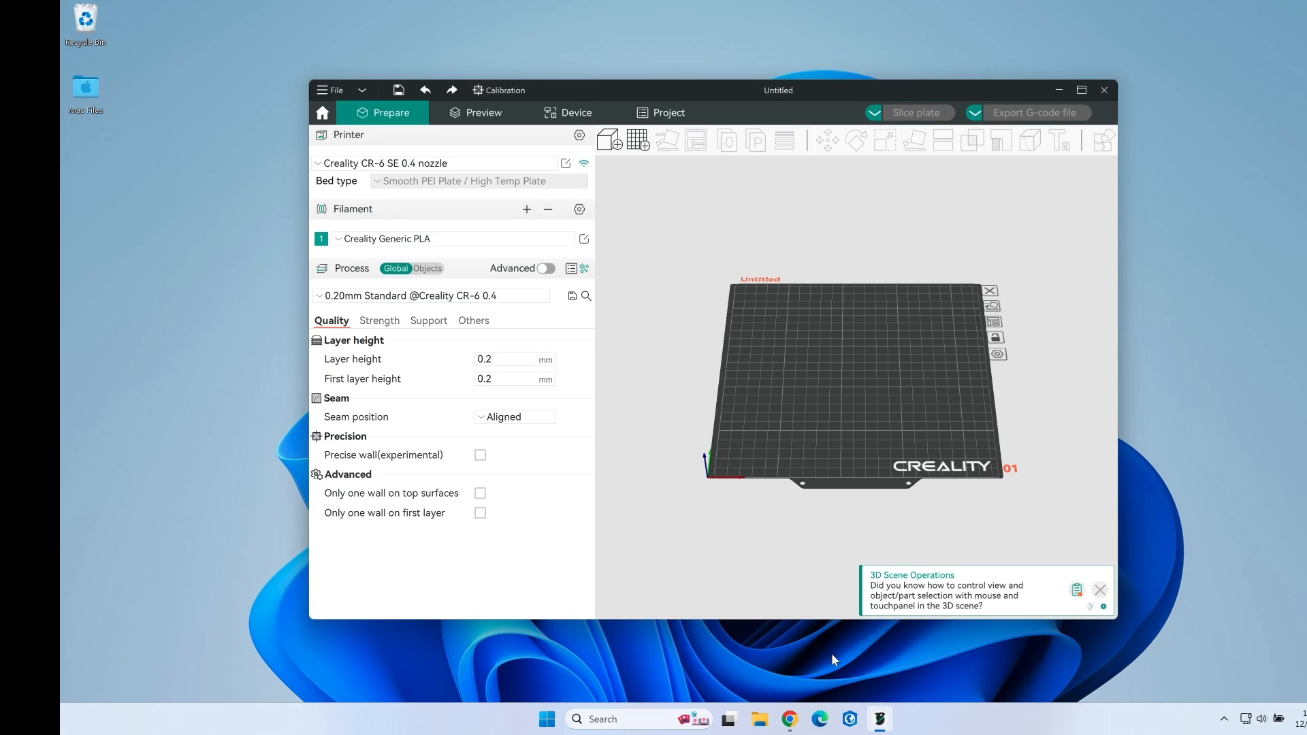
left_click_drag(1118, 622, 1270, 707)
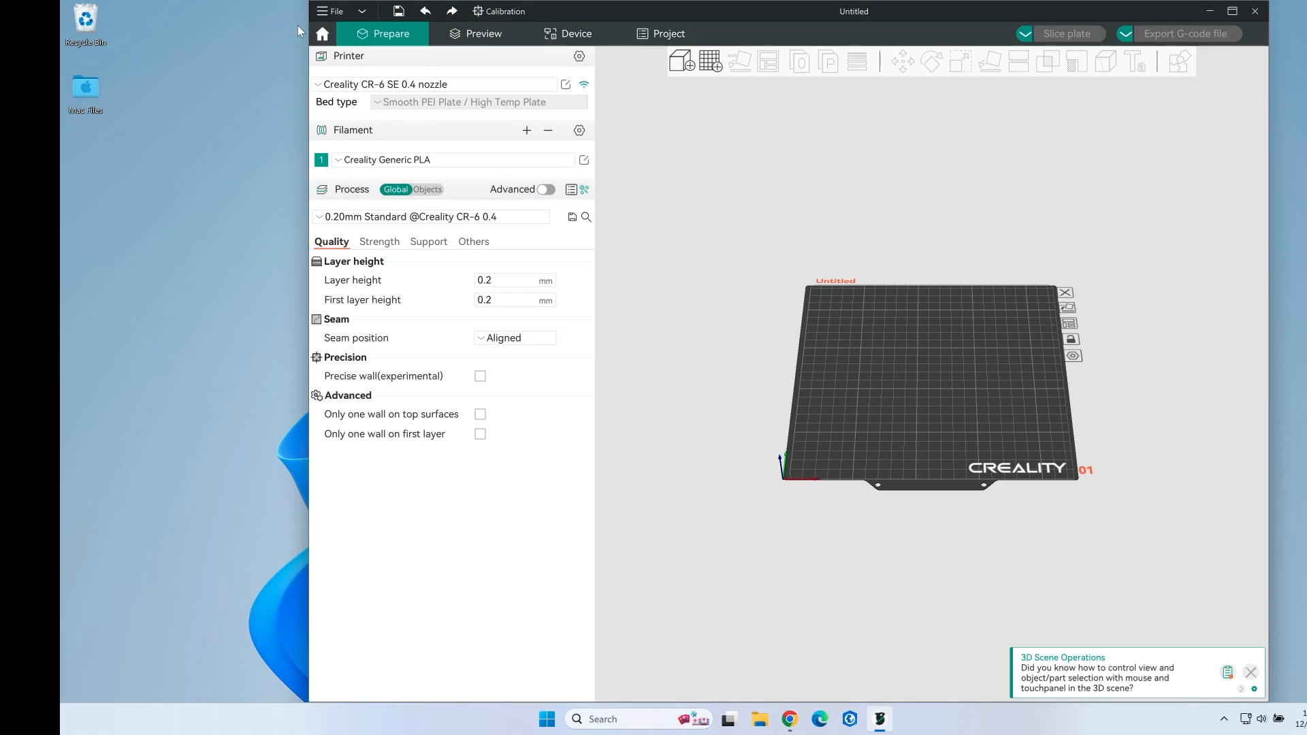
left_click_drag(309, 23, 110, 20)
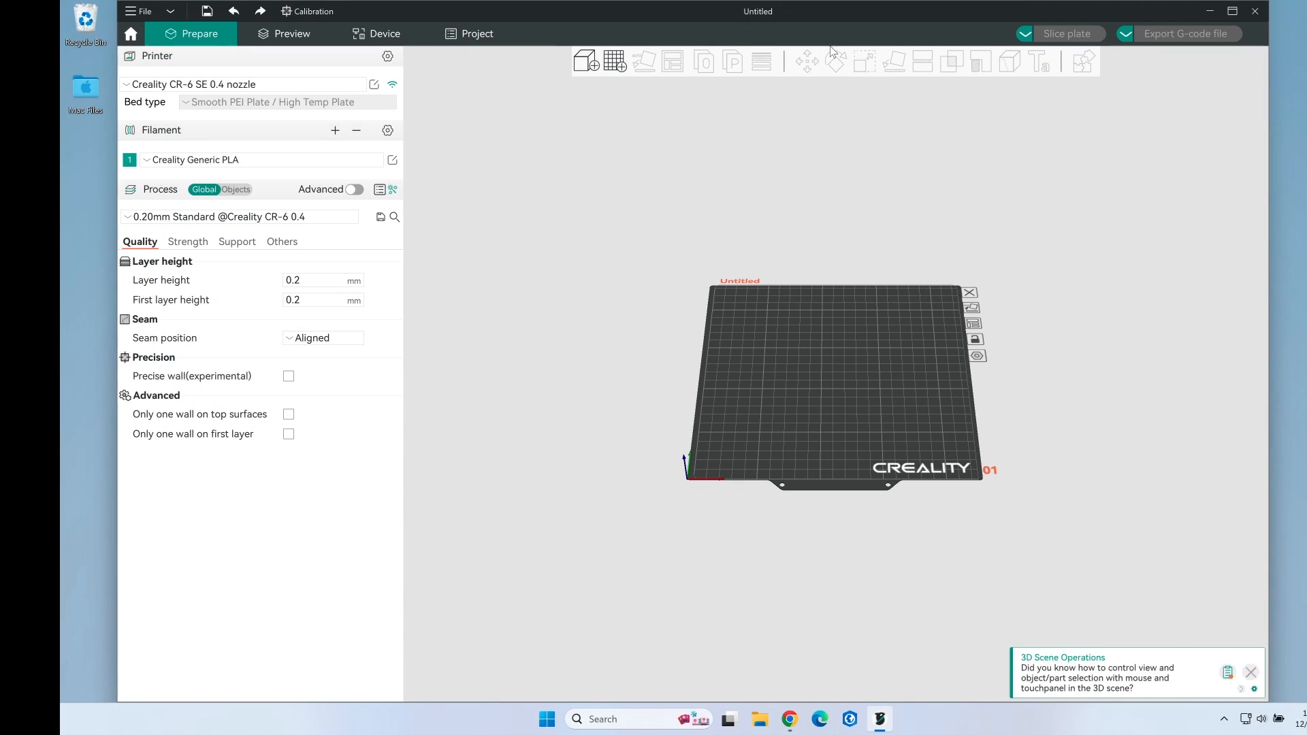
left_click_drag(798, 13, 815, 15)
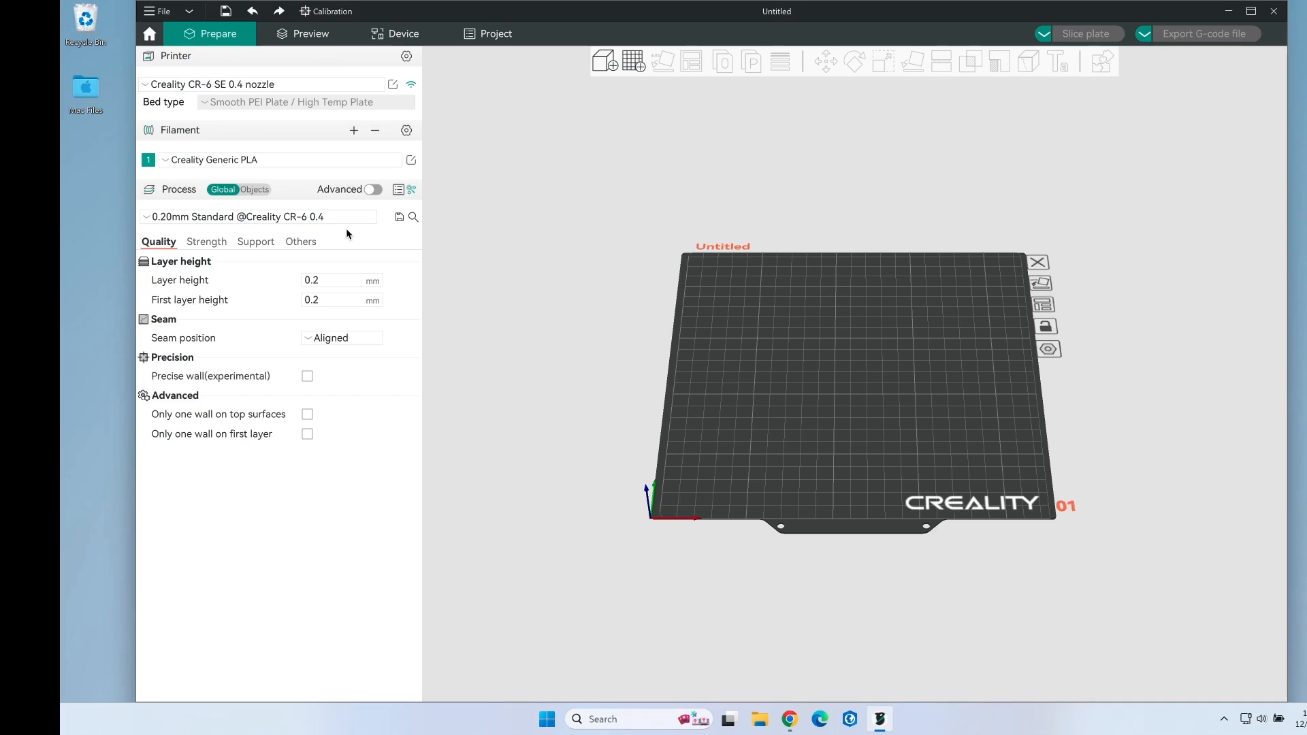
- Turn on the Advanced process settings and look through the expanded Quality options
left_click(373, 191)
left_click(373, 191)
left_click(373, 191)
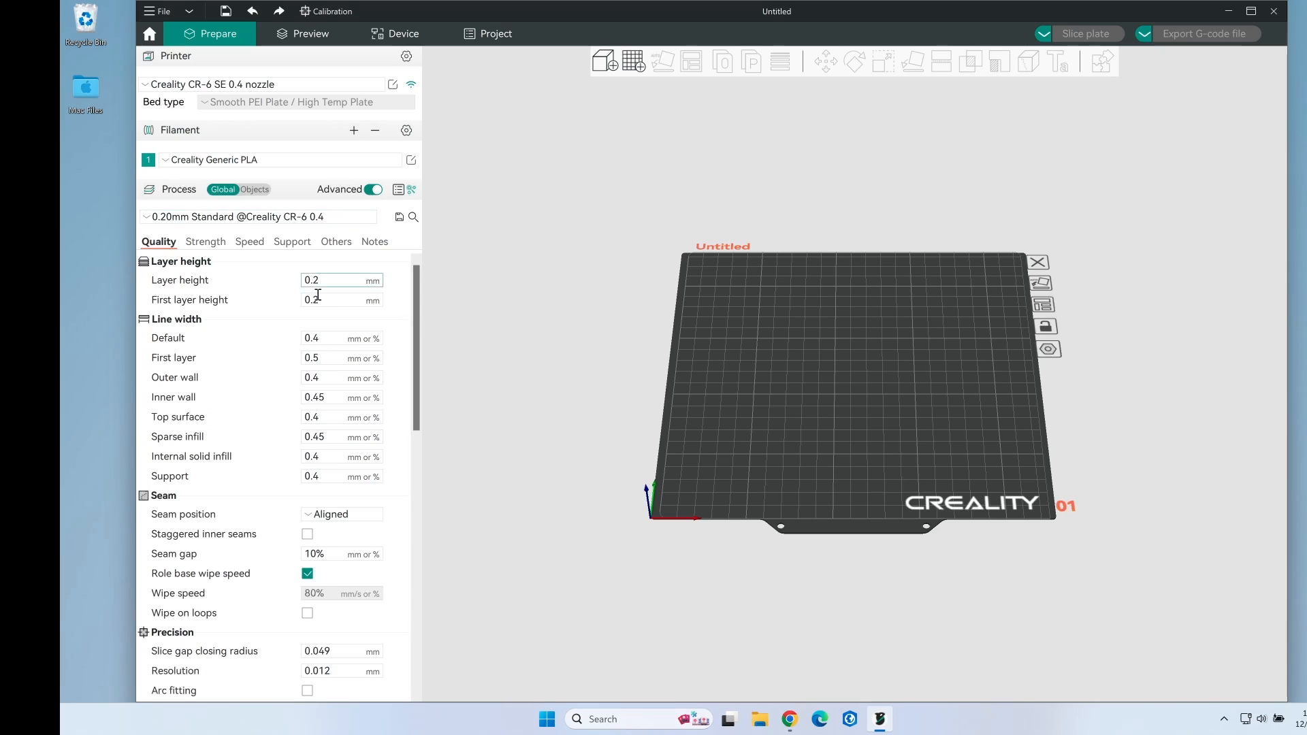
scroll(370, 474, "down", 10)
scroll(369, 474, "down", 4)
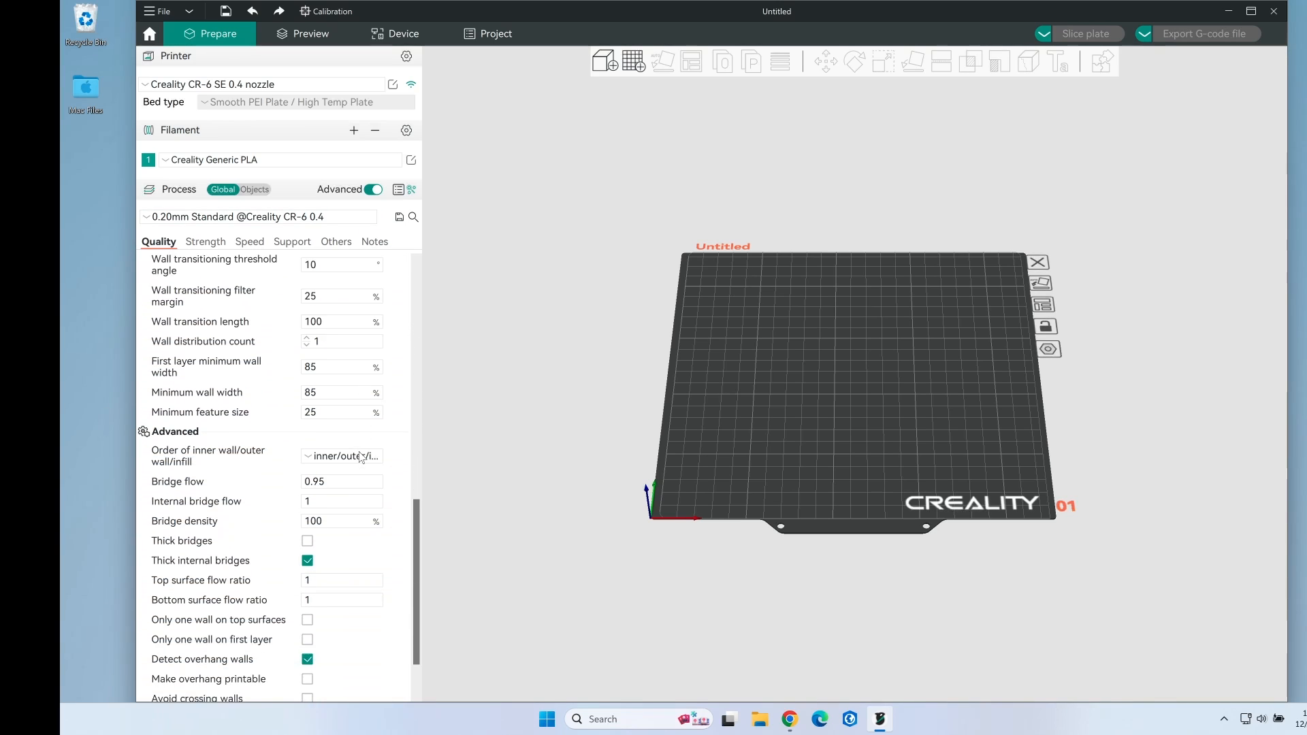
scroll(401, 324, "up", 10)
scroll(400, 325, "up", 1)
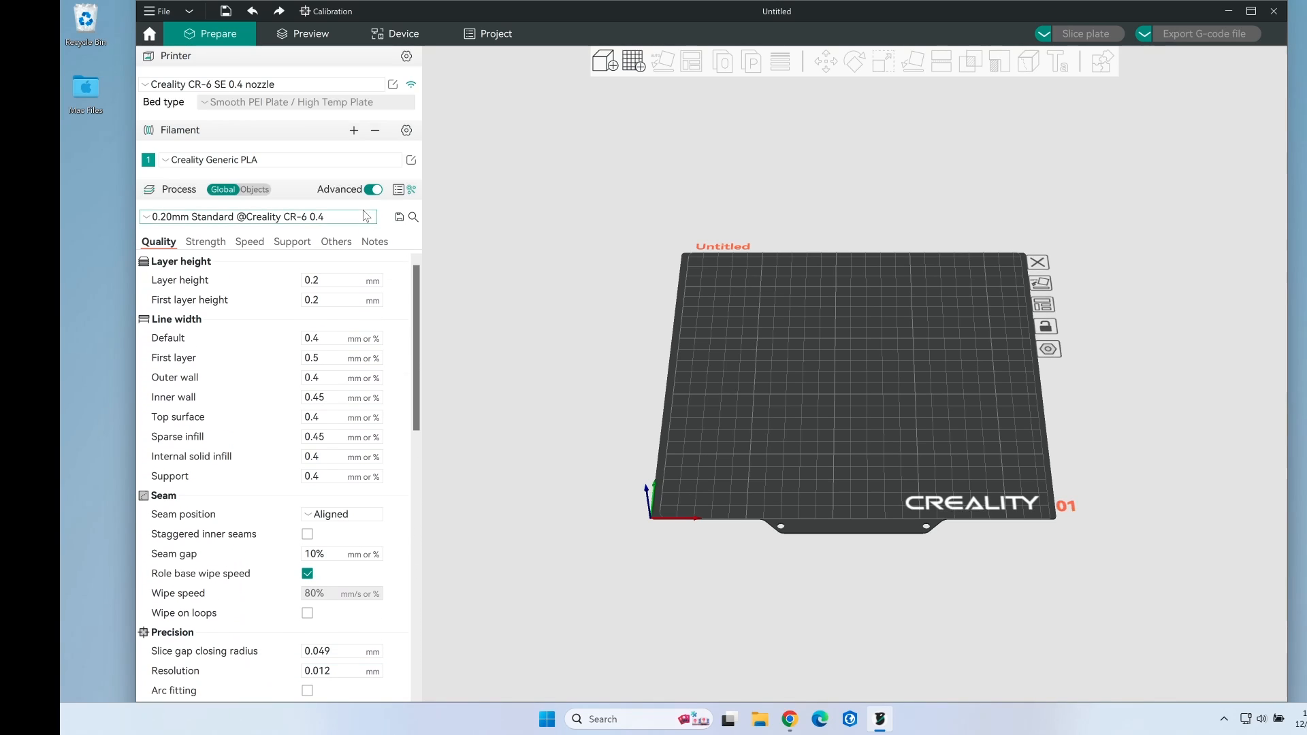
- Import the 3DBenchy.stl model onto the build plate
mouse_move(879, 719)
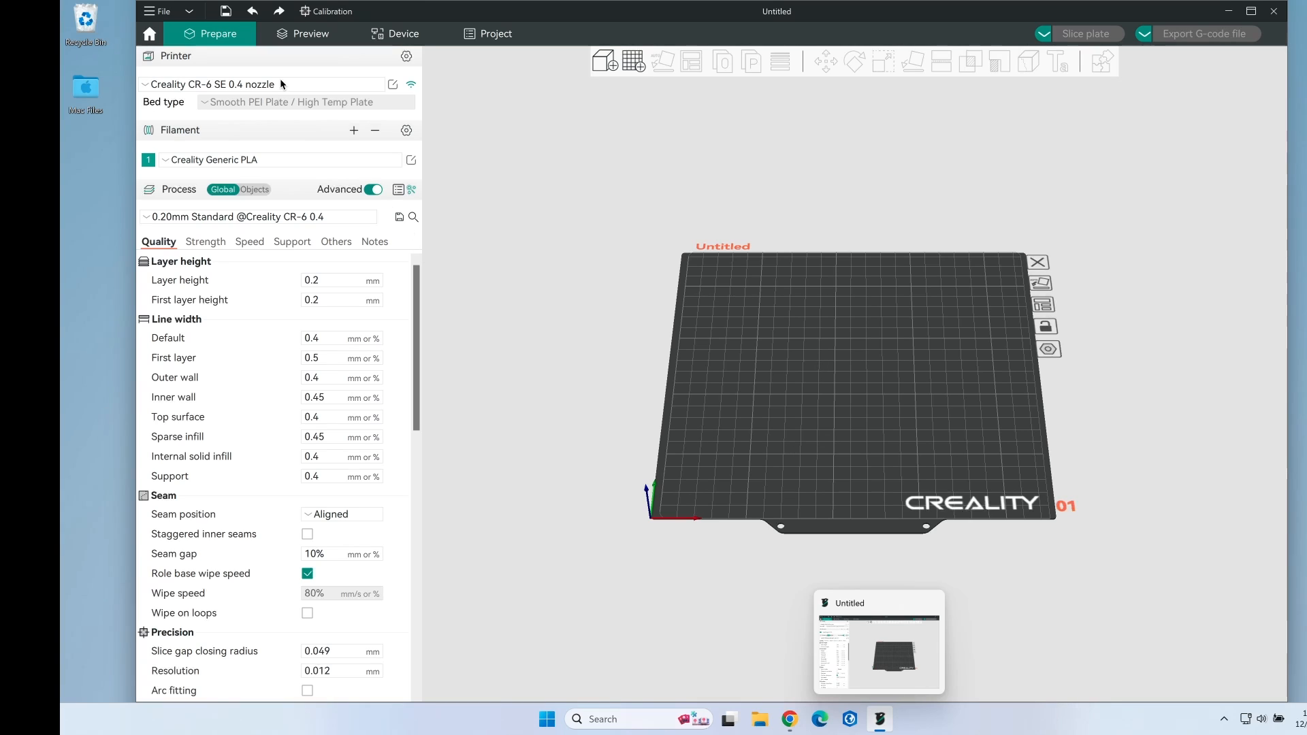
left_click(599, 63)
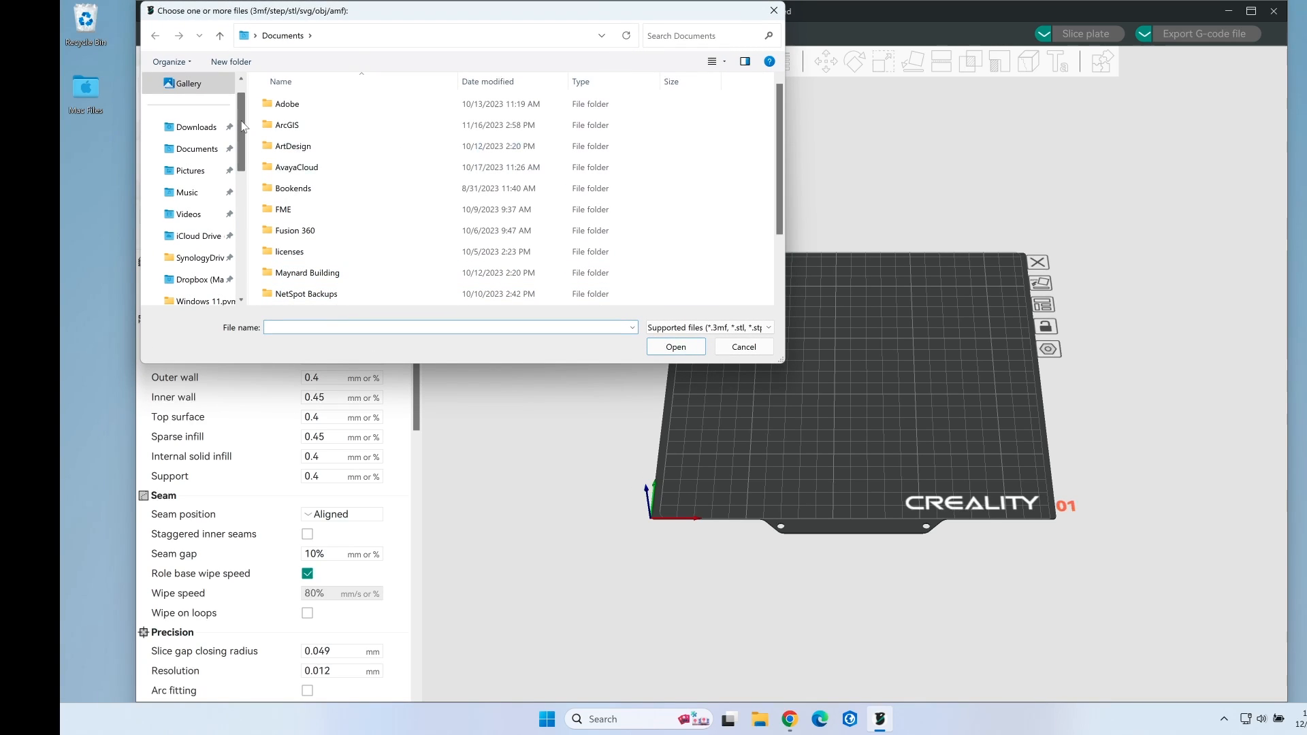
scroll(243, 145, "down", 1)
mouse_move(242, 145)
left_mouse_down()
mouse_move(232, 230)
mouse_move(238, 149)
left_mouse_up()
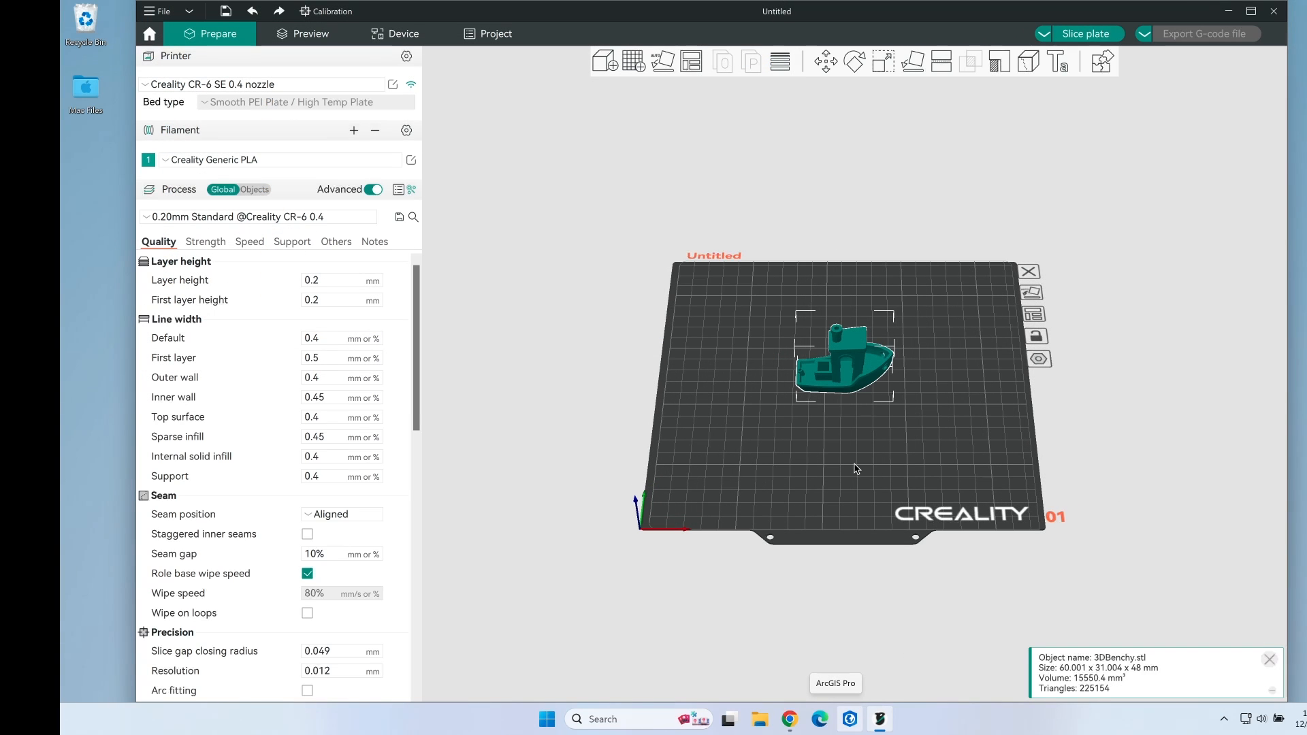
left_click_drag(854, 460, 834, 478)
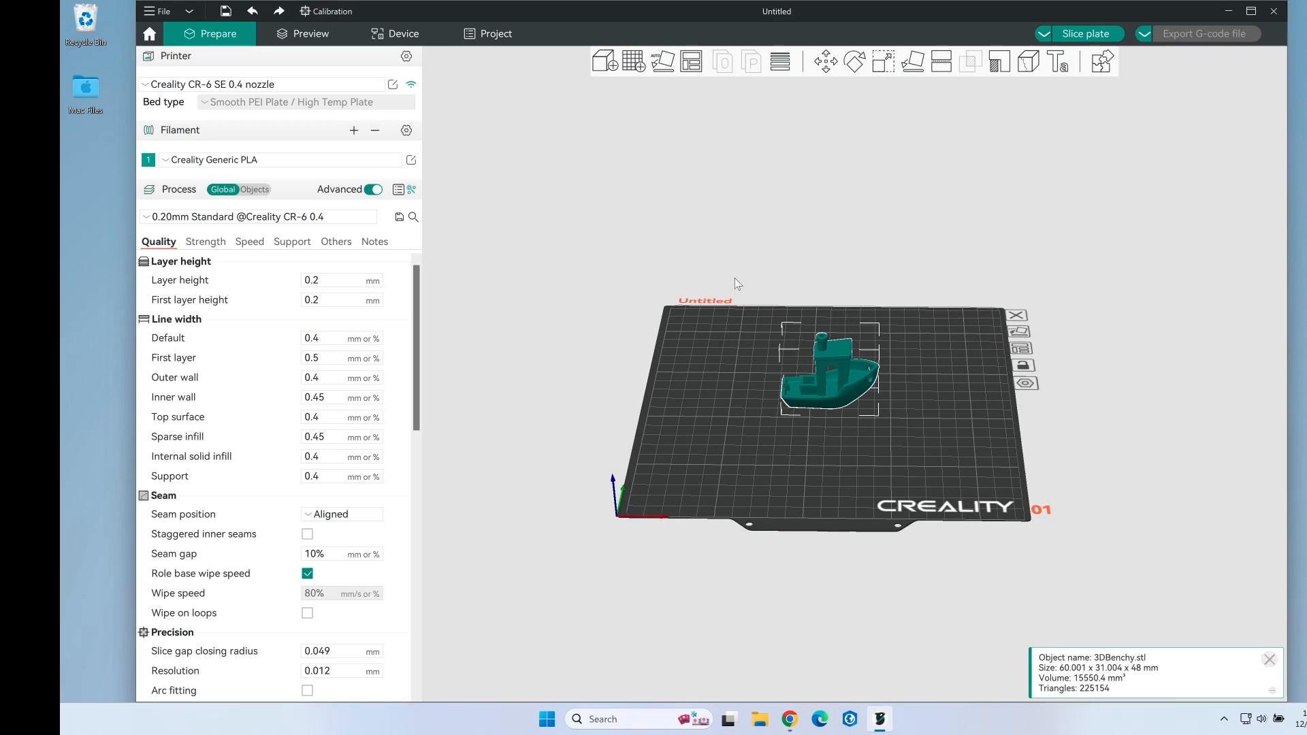
- Add a second build plate to the project and delete it again
left_click(633, 62)
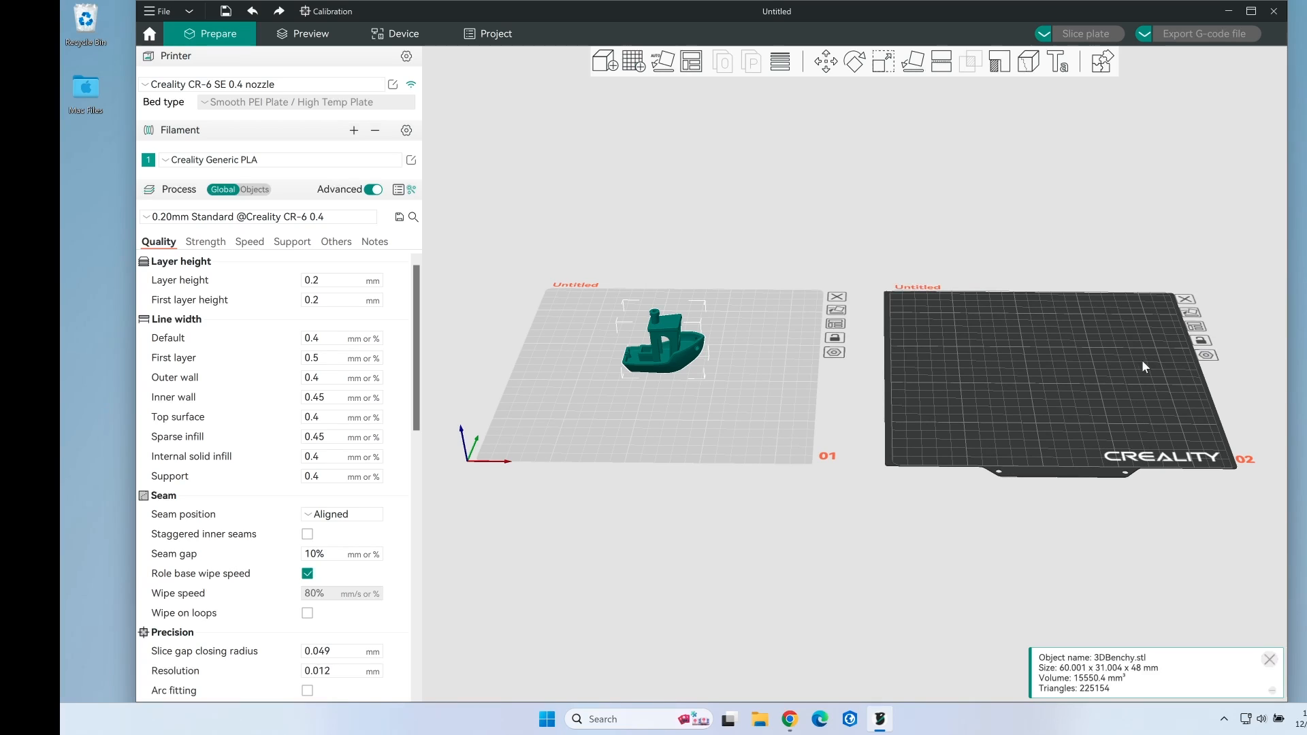
left_click(1185, 299)
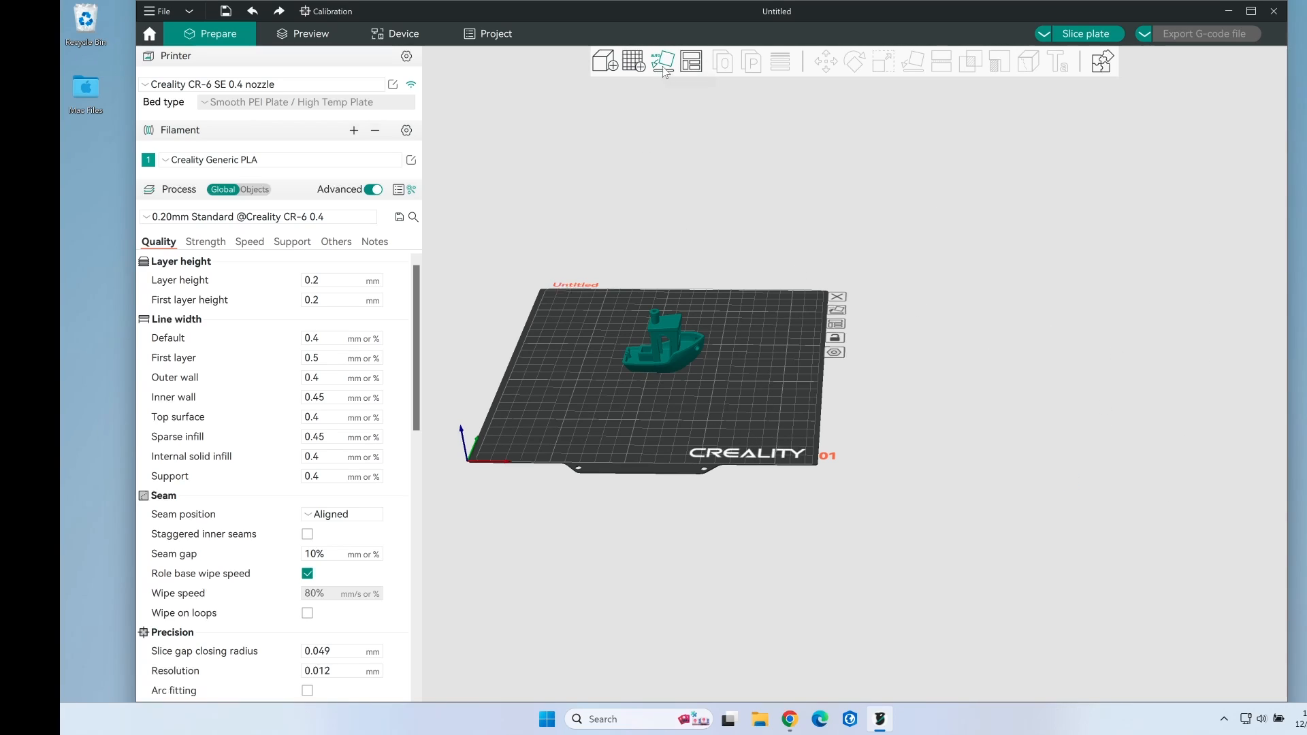
- Select the 3DBenchy model and apply Auto Orient to it
left_click(657, 348)
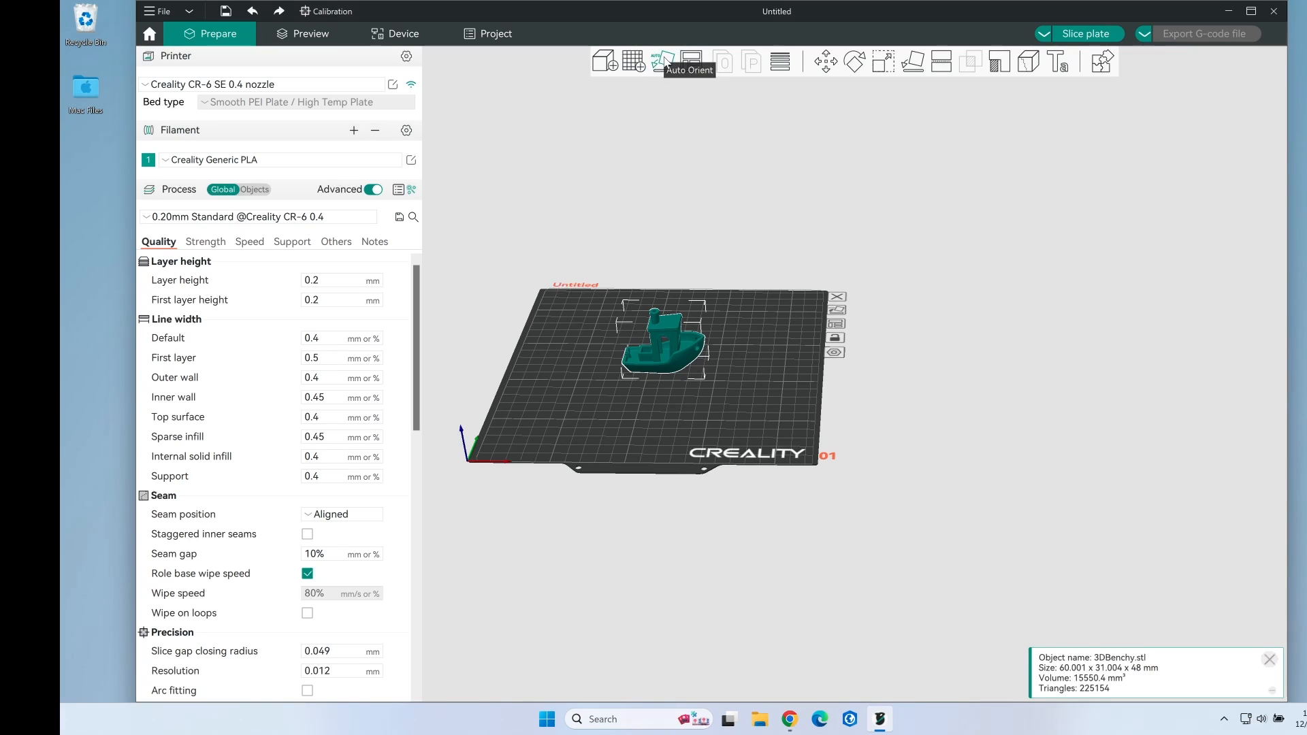
left_click(665, 63)
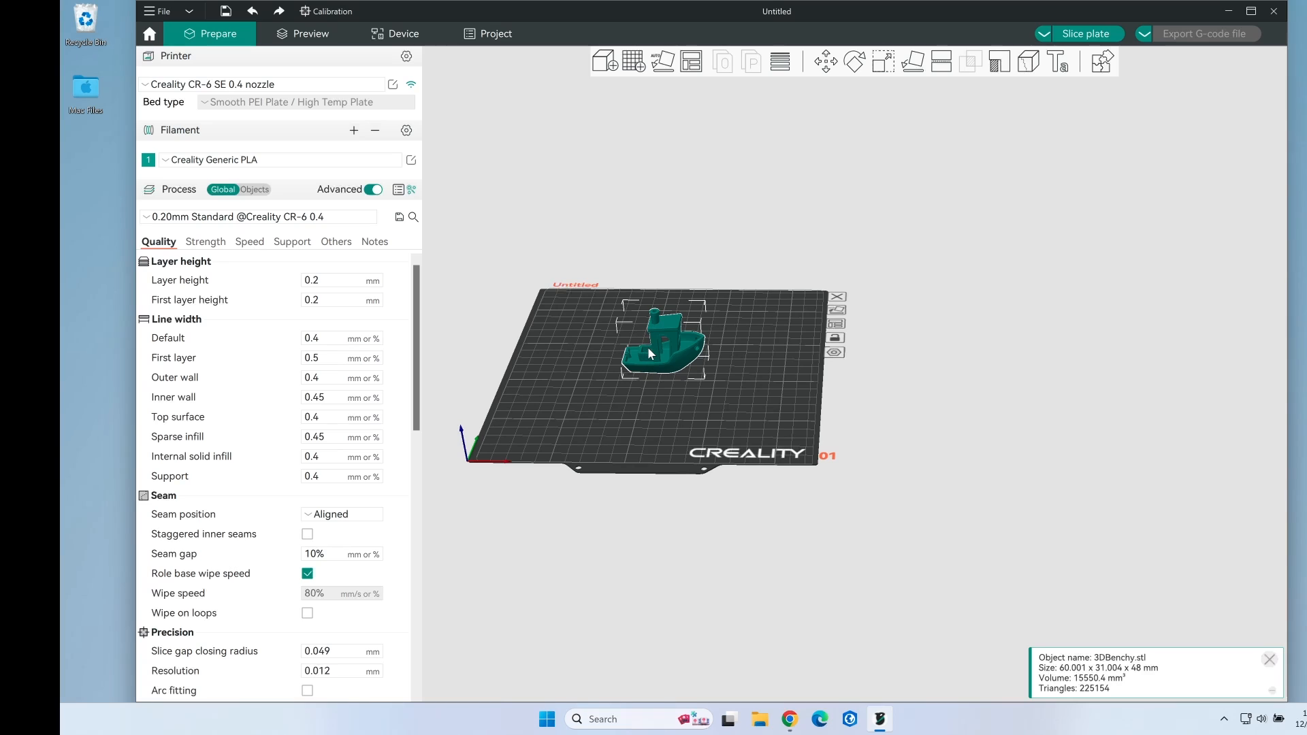
- Rotate the 3DBenchy model 30 degrees about the Y axis, then leave the Rotate tool with the model selected
right_click_drag(652, 358, 812, 432)
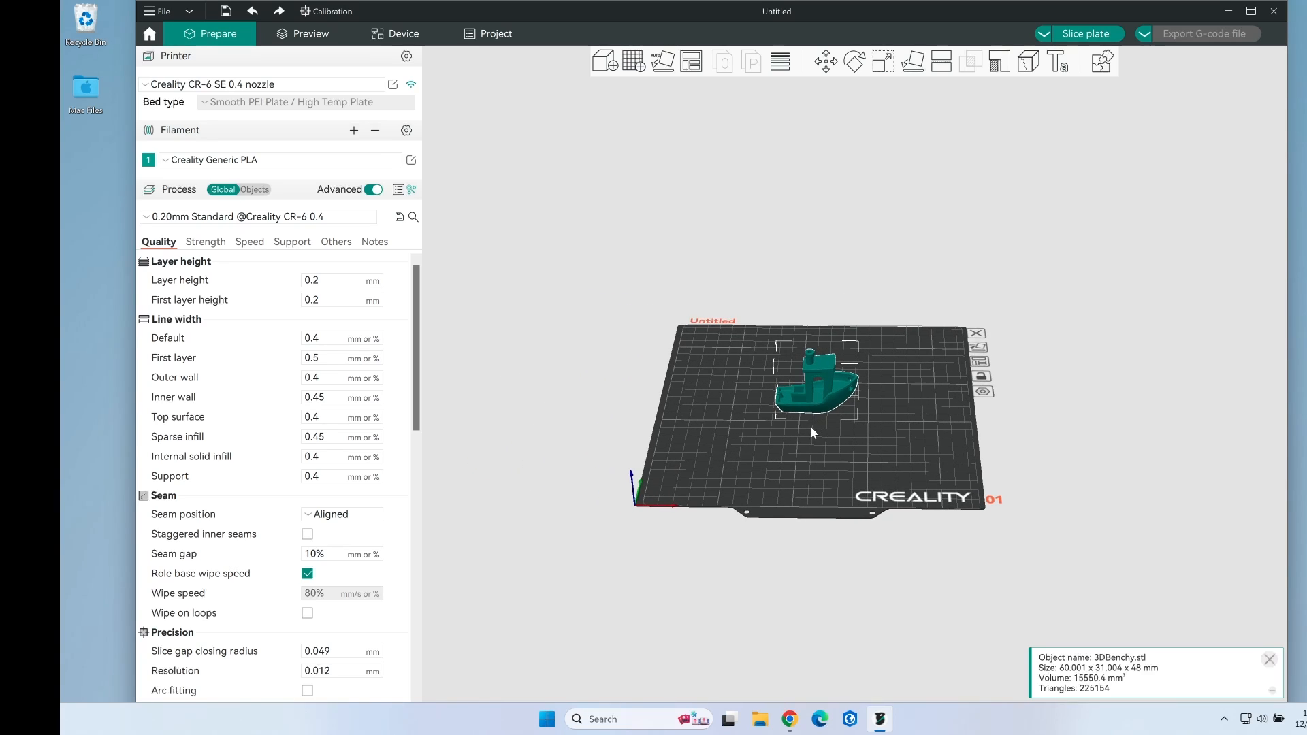
left_click(855, 63)
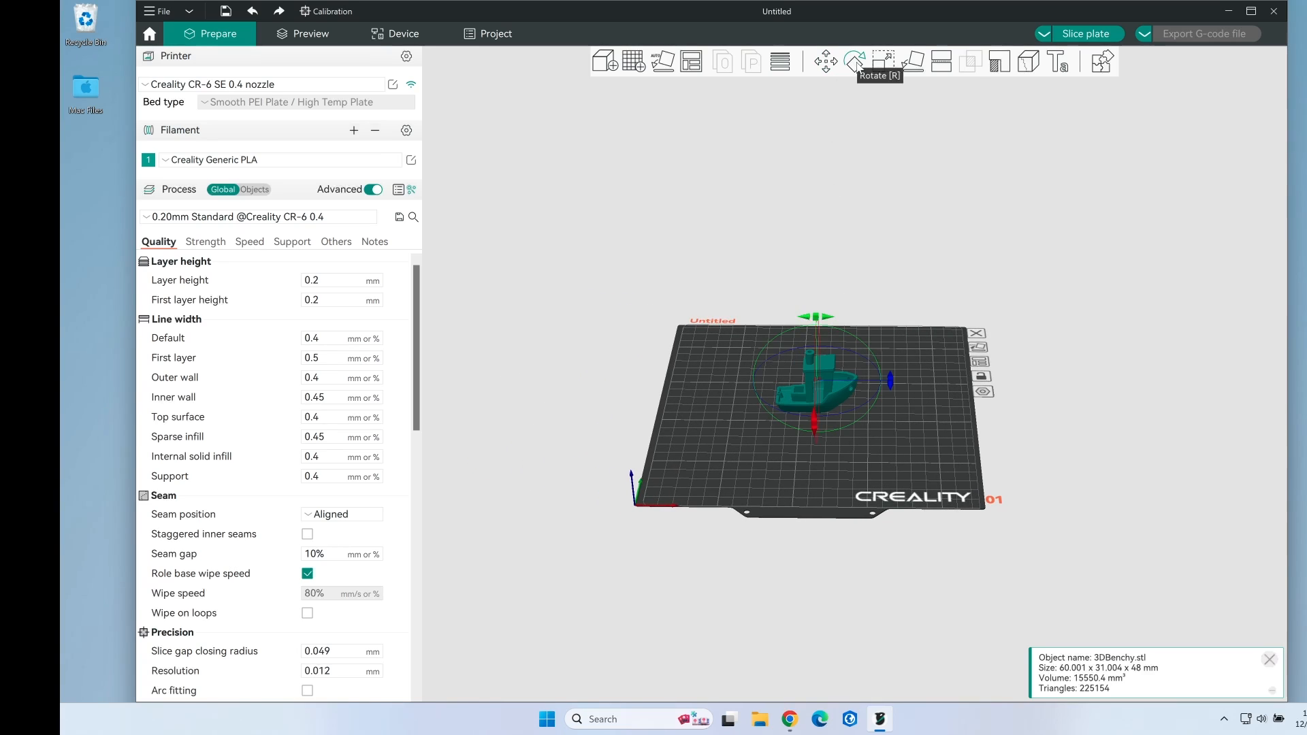
left_click_drag(831, 306, 848, 345)
right_click_drag(777, 425, 790, 375)
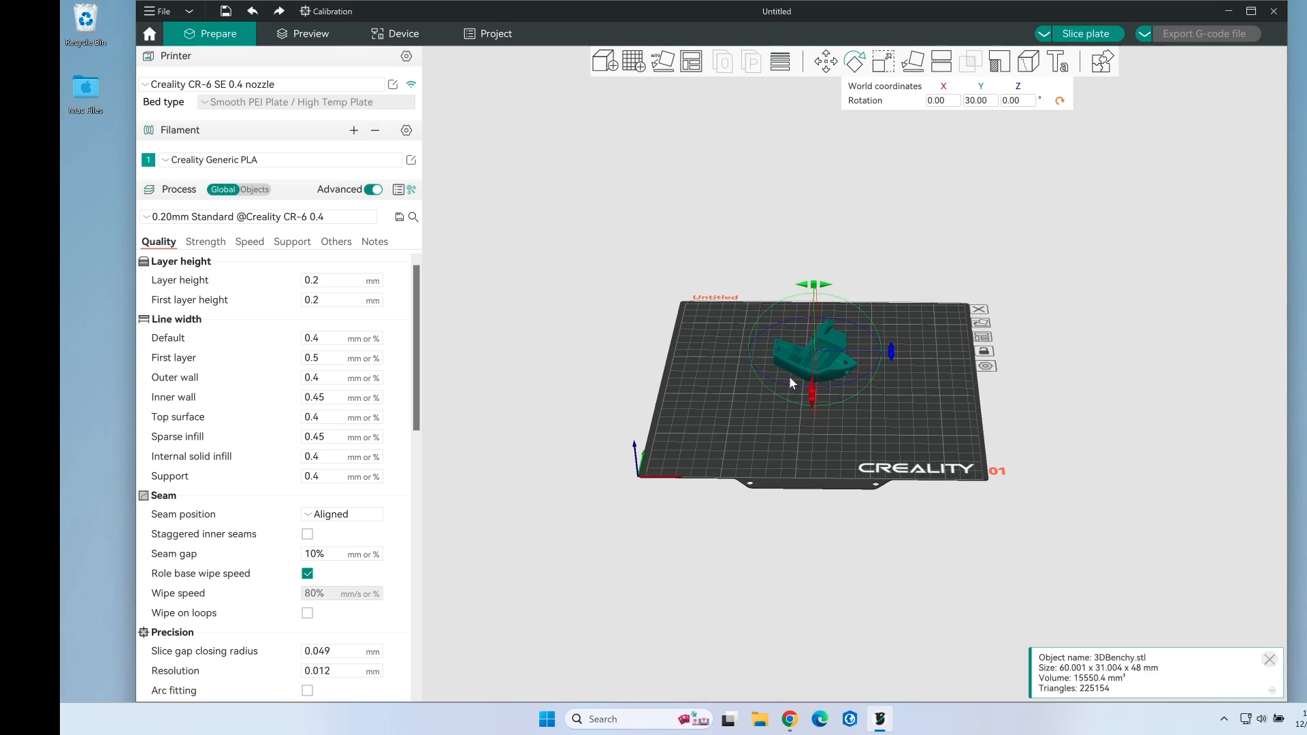
mouse_move(800, 476)
left_mouse_down()
mouse_move(806, 462)
mouse_move(801, 480)
left_mouse_up()
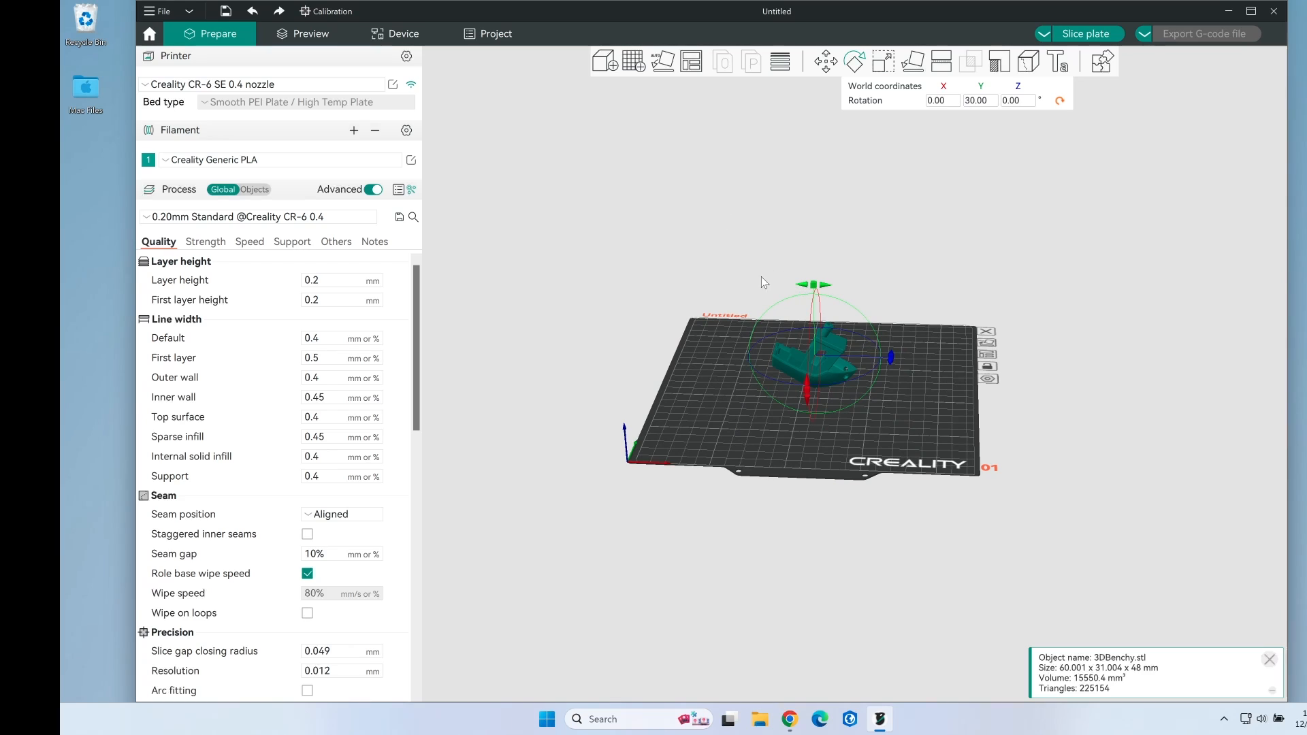
left_click(713, 336)
mouse_move(738, 418)
left_mouse_down()
mouse_move(755, 407)
mouse_move(709, 415)
mouse_move(733, 414)
left_mouse_up()
left_click(805, 362)
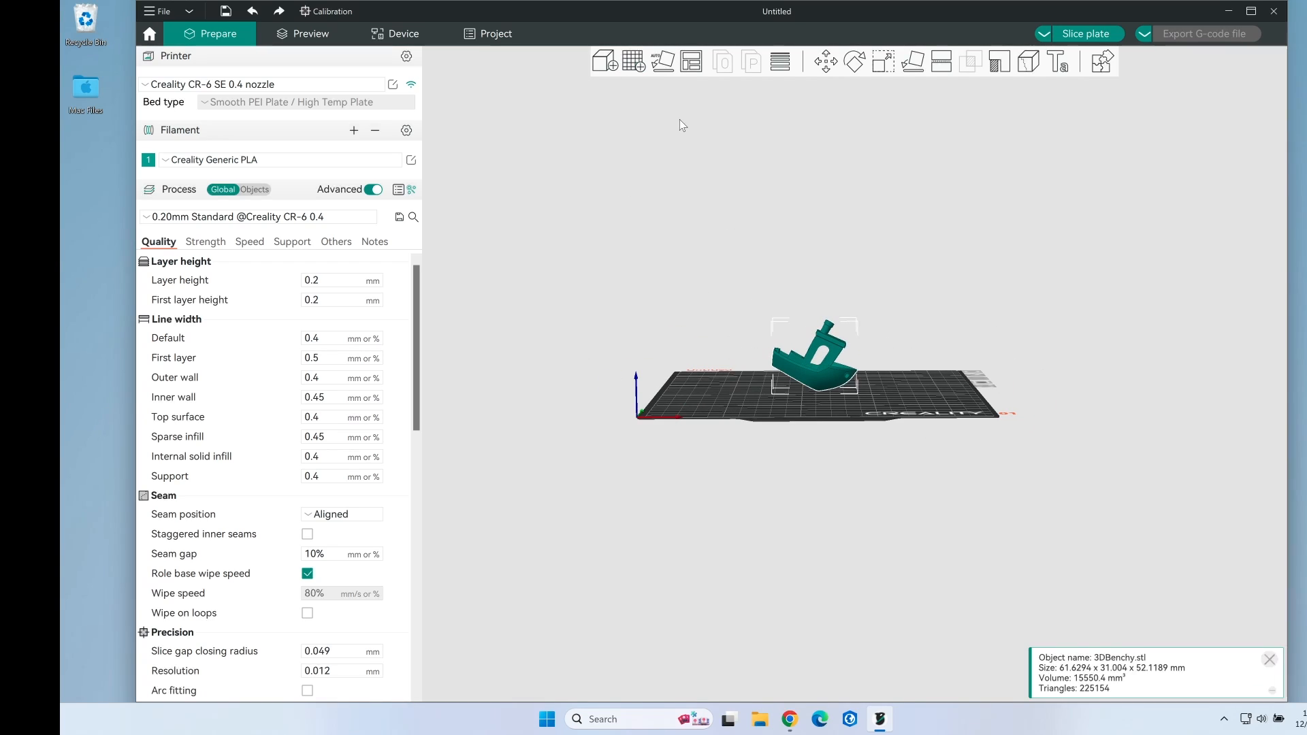
- Auto-orient the tilted 3DBenchy so its hull lies flat on the plate
left_click(670, 62)
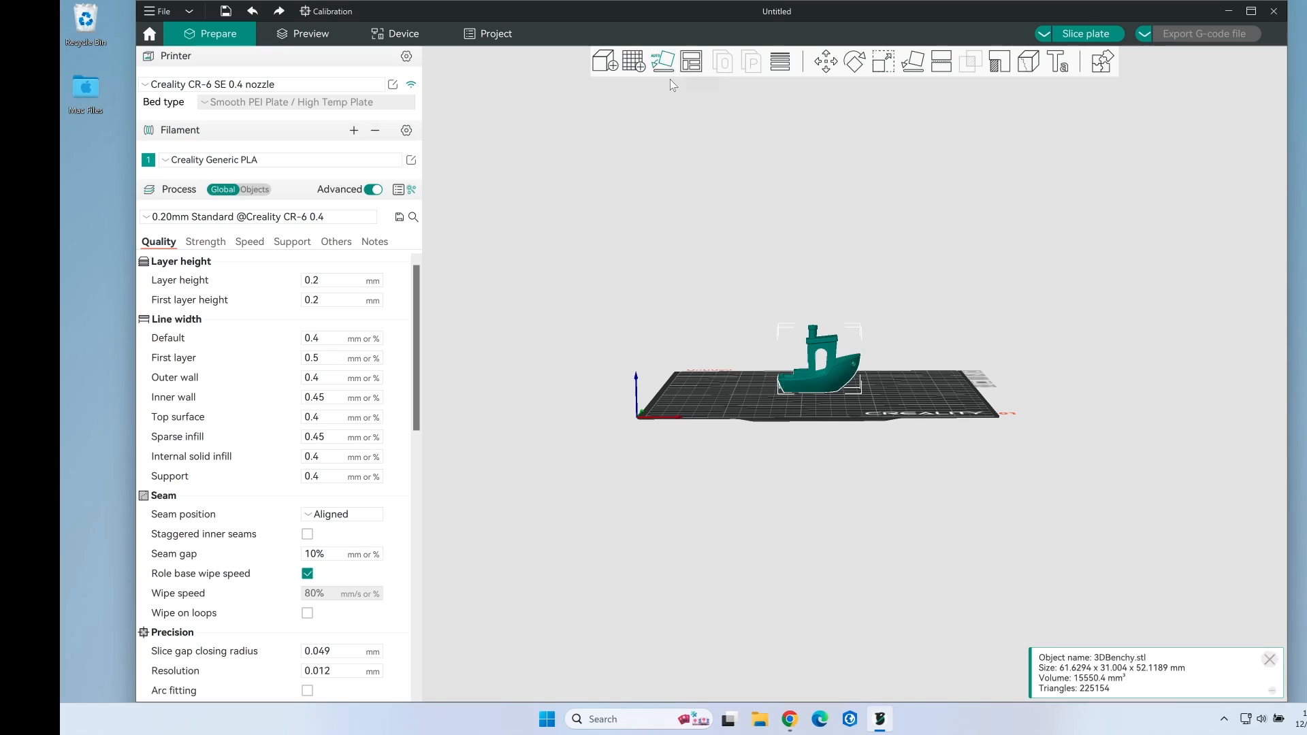
left_click_drag(785, 348, 794, 435)
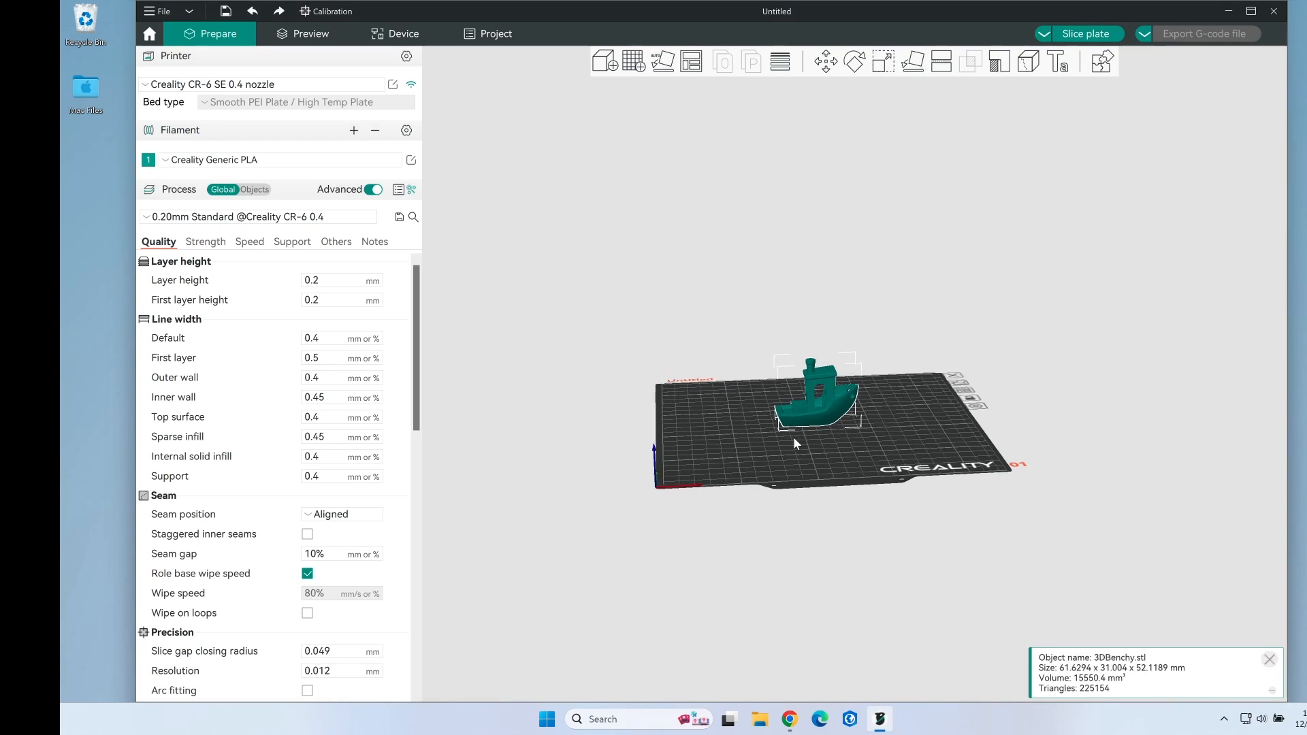
- Arrange the plate with auto rotation enabled and multiple materials on the same plate disallowed
right_click(691, 61)
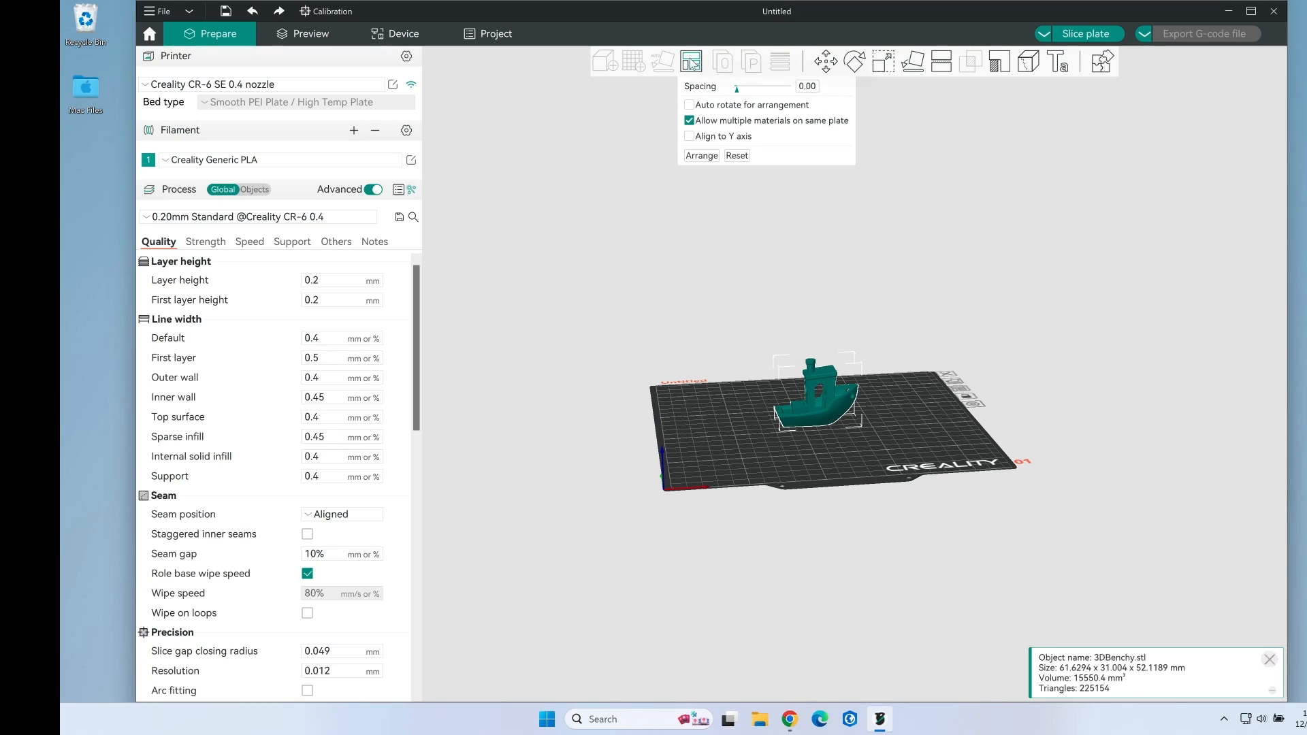
left_click(689, 120)
left_click(689, 104)
left_click(706, 155)
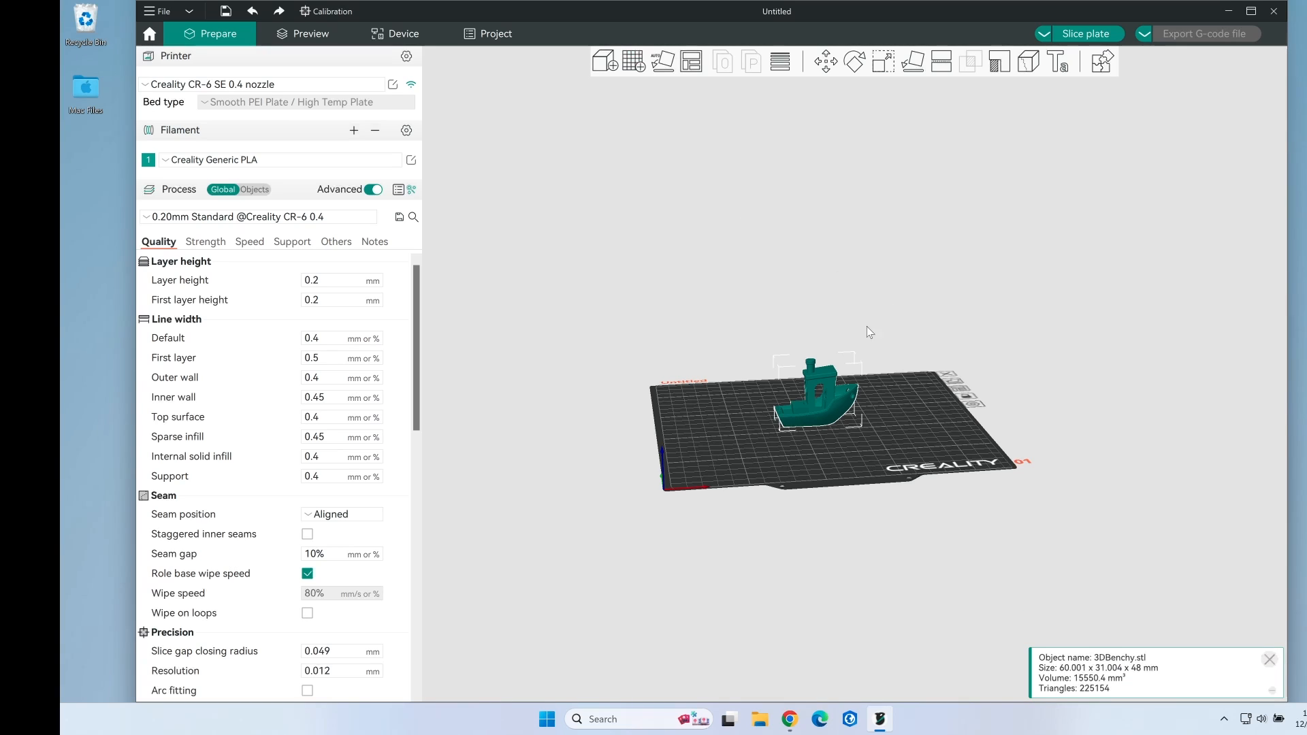
- Move the 3DBenchy model from the plate's centre to its front-right corner, at about X 186, Y 26
left_click_drag(867, 325, 861, 352)
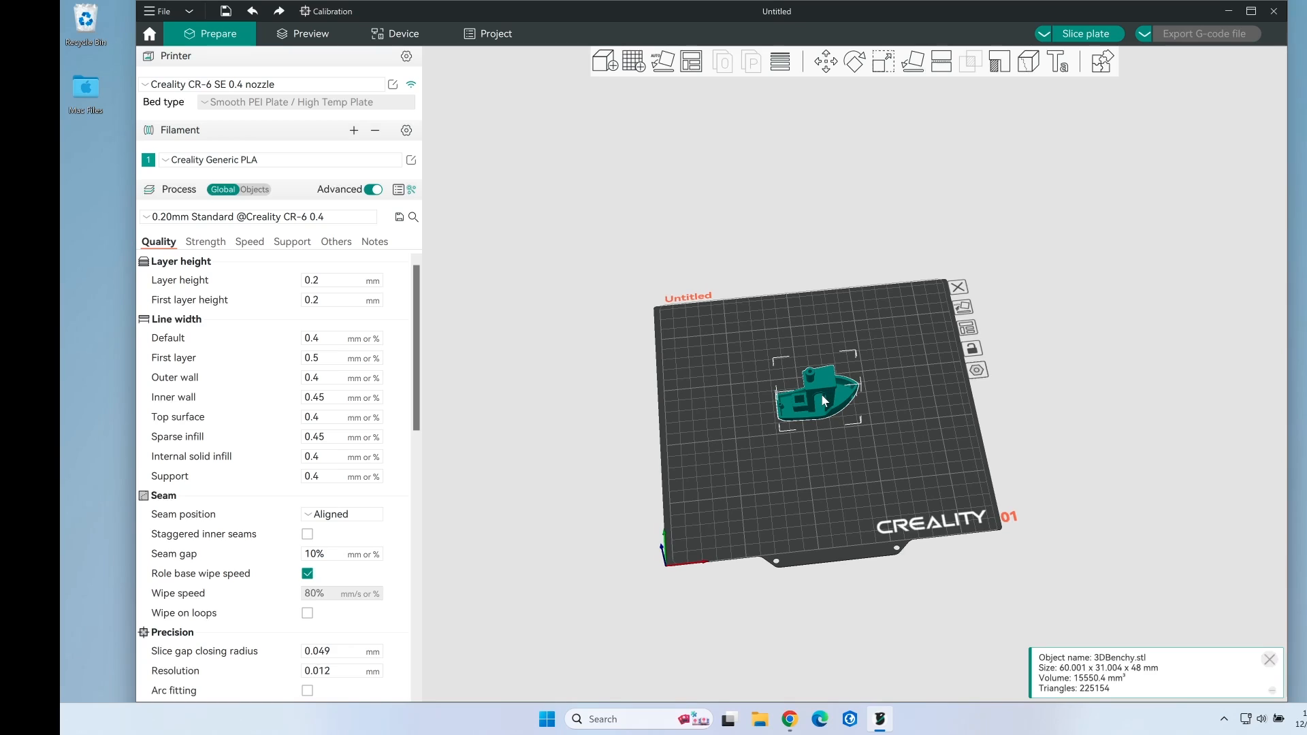
left_click(825, 63)
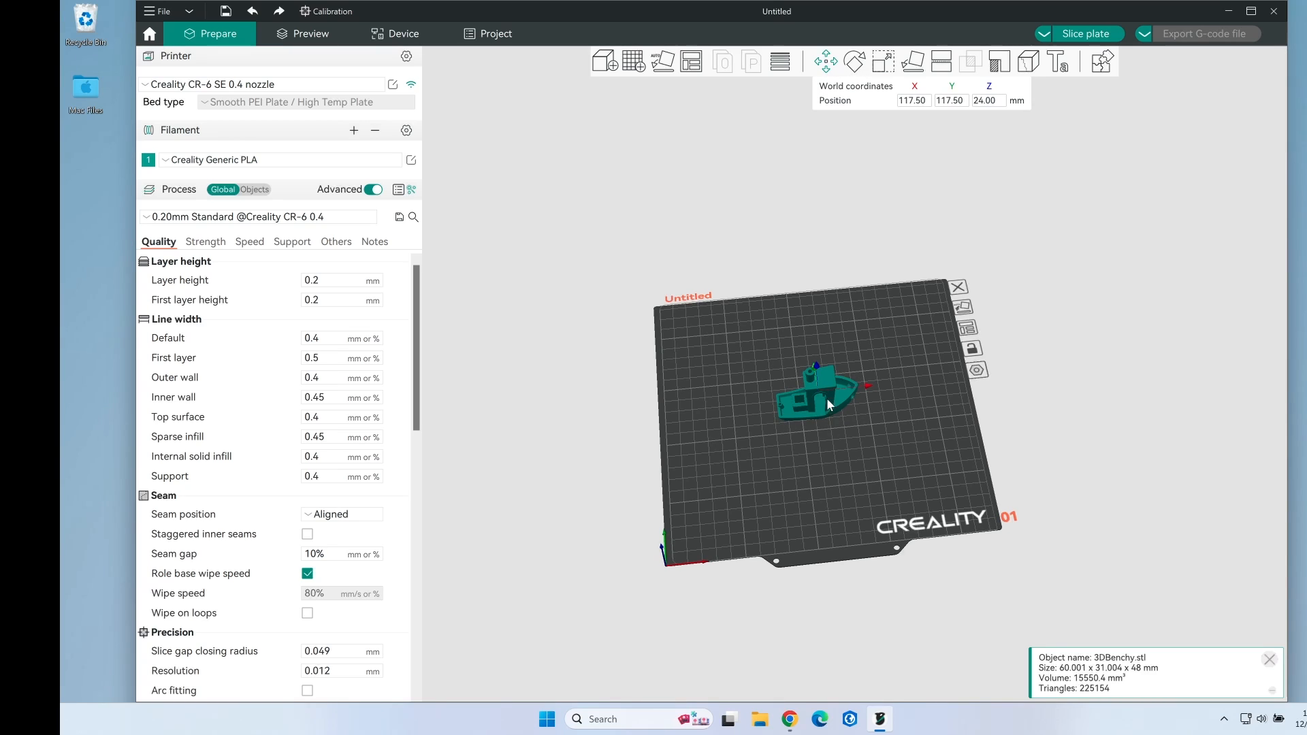
left_click_drag(835, 424, 936, 483)
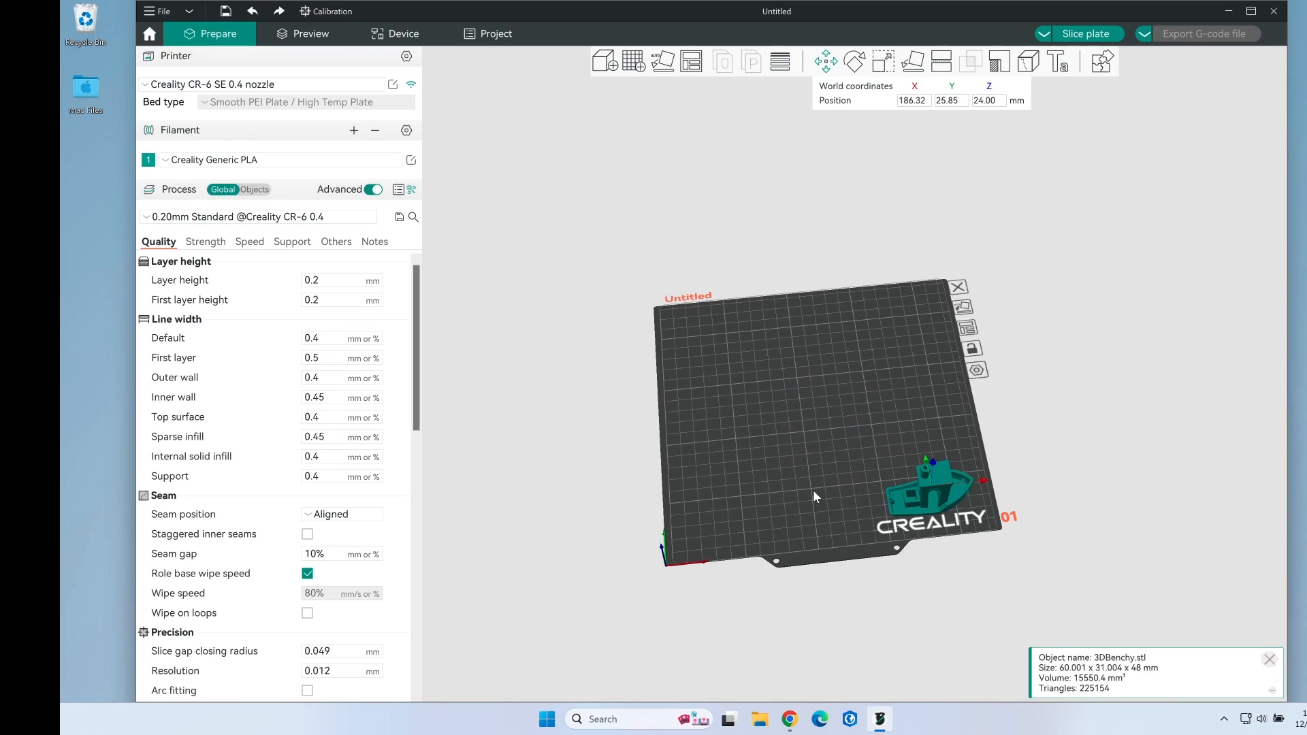
- Arrange the plate with auto rotation enabled to bring the 3DBenchy back to the centre
left_click(692, 62)
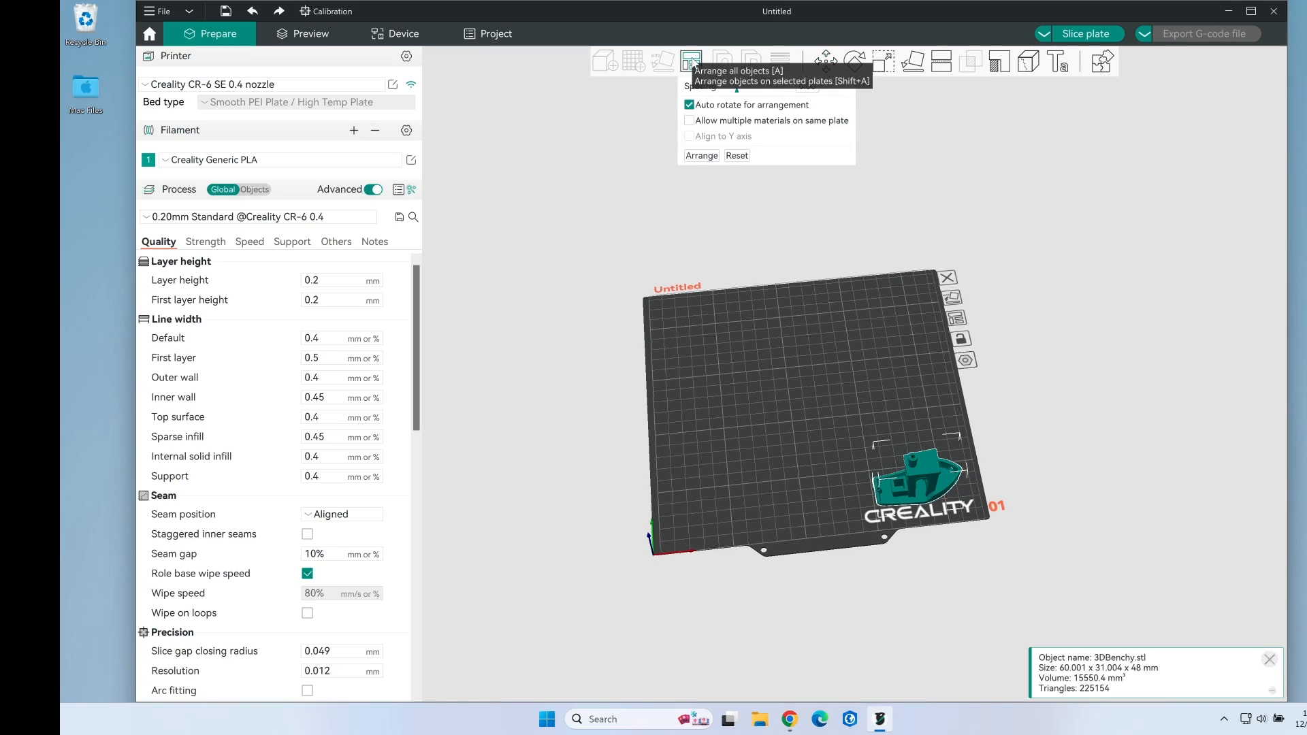
left_click(708, 155)
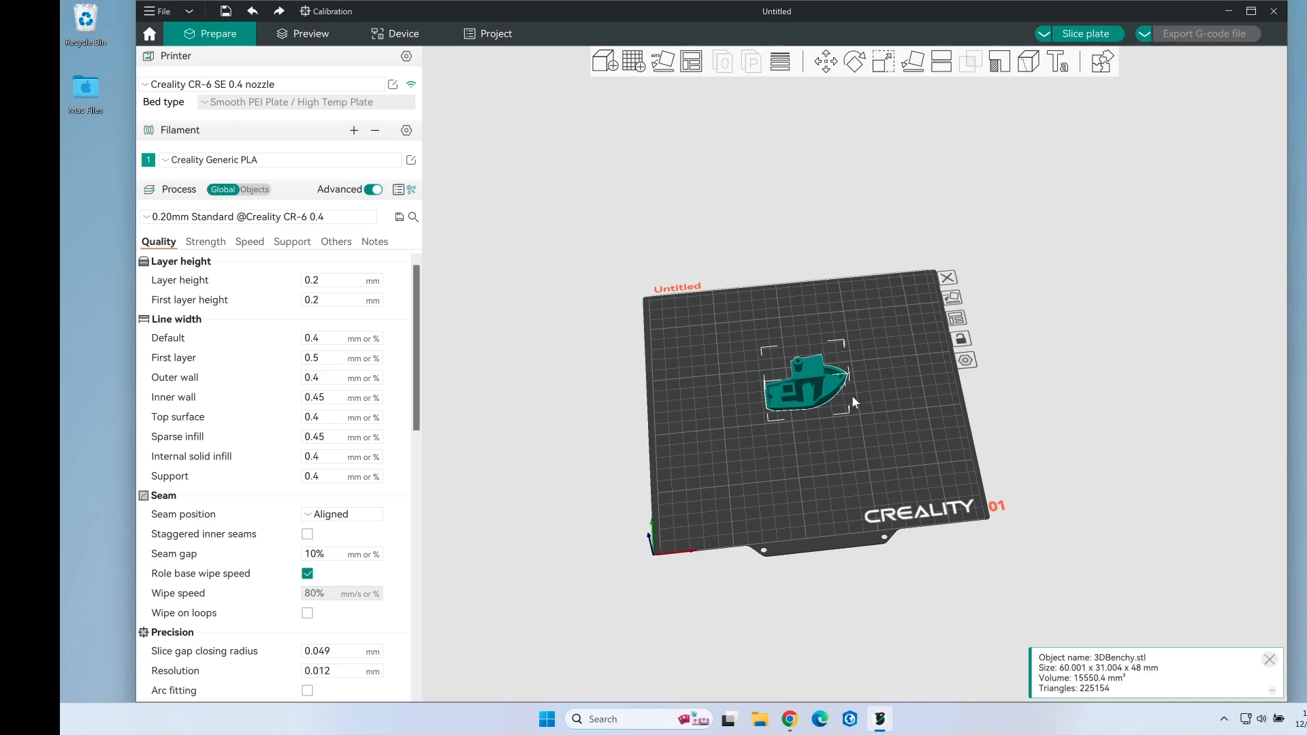
- Use Lay on Face to tip the 3DBenchy onto one of its highlighted upper or side faces
left_click_drag(851, 395, 835, 434)
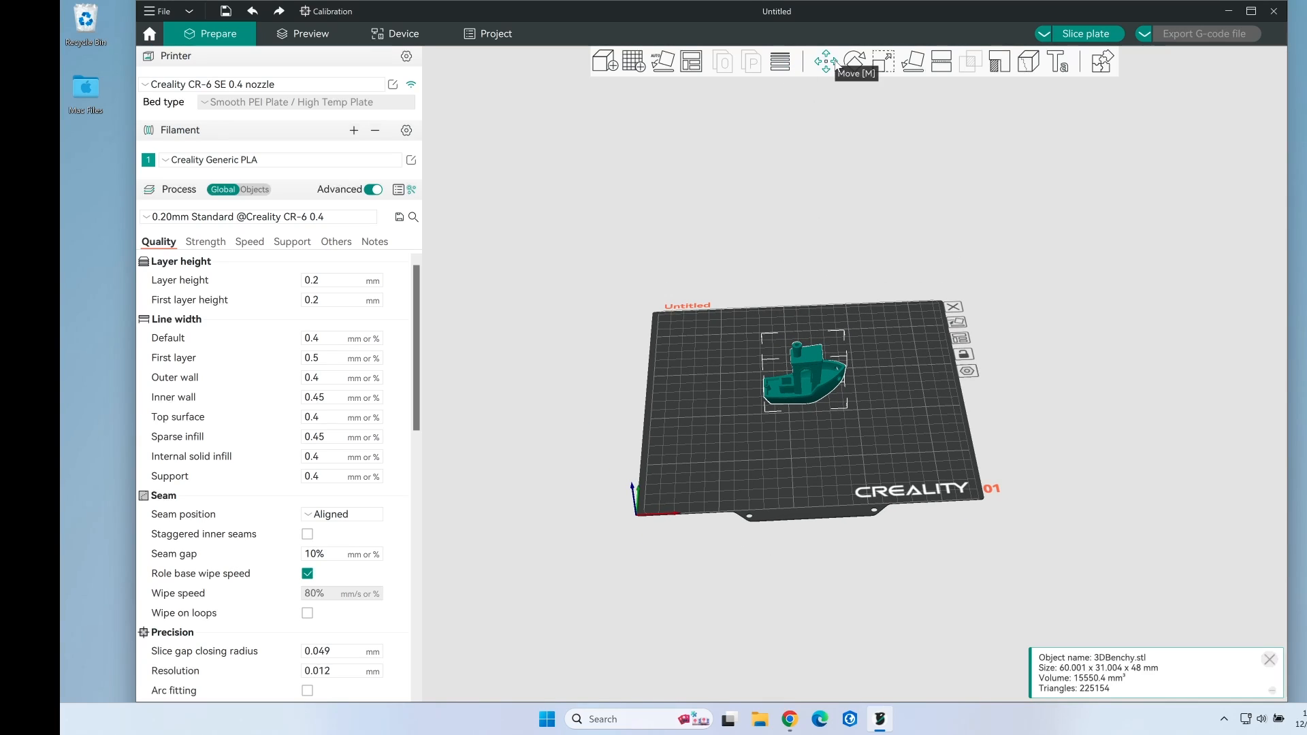
left_click(915, 68)
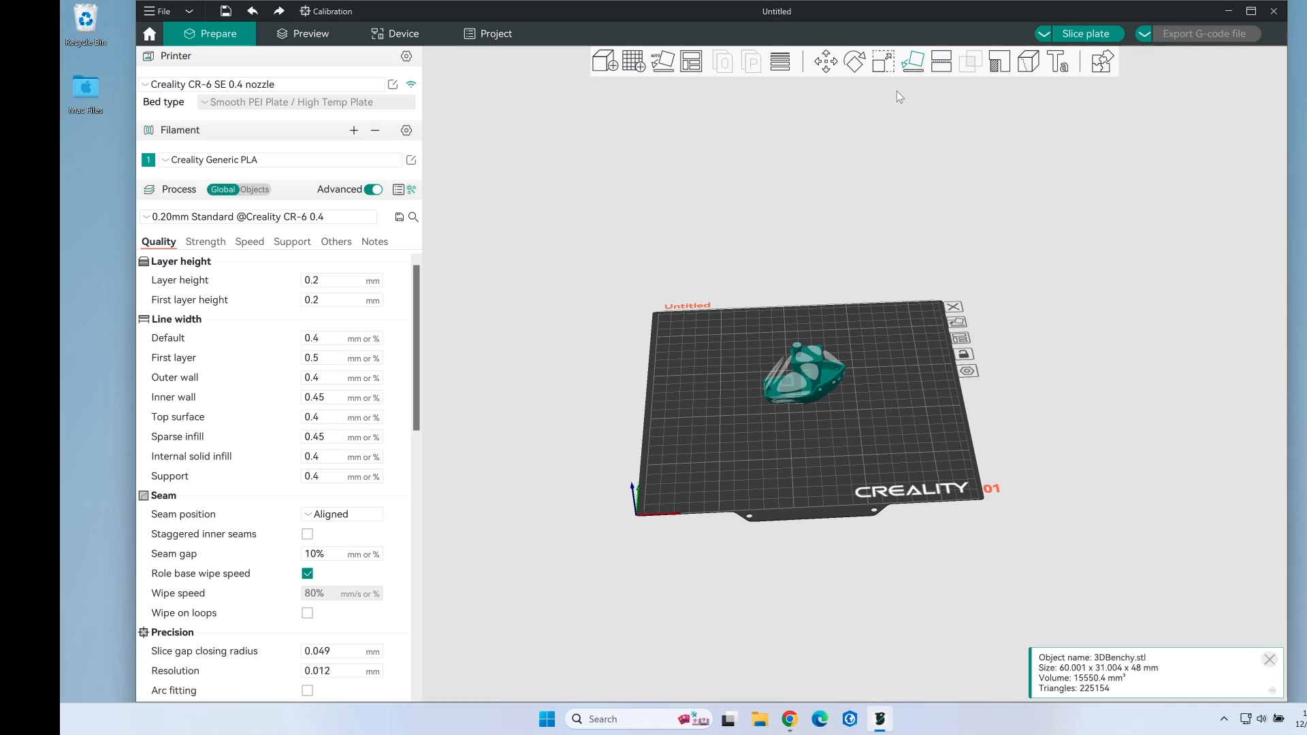
left_click(825, 401)
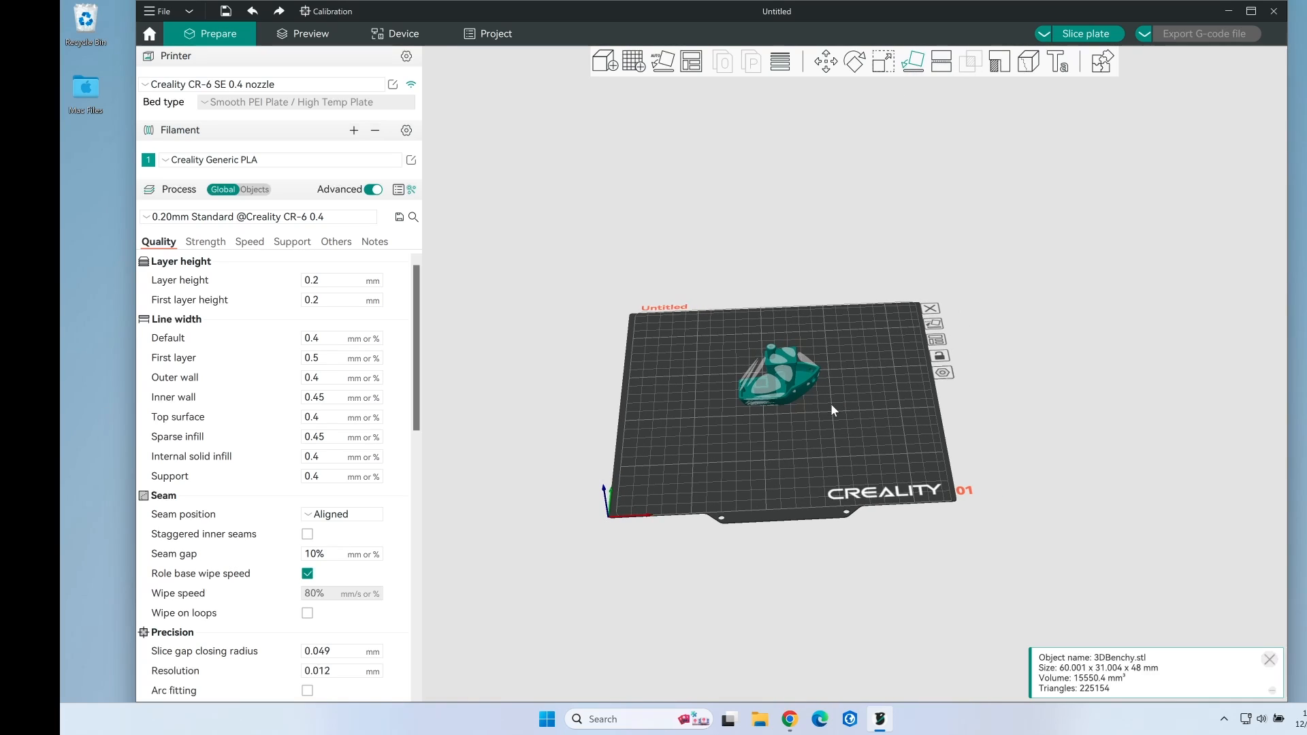
left_click(801, 364)
mouse_move(823, 431)
left_mouse_down()
mouse_move(829, 398)
mouse_move(828, 429)
mouse_move(811, 426)
mouse_move(826, 428)
left_mouse_up()
mouse_move(827, 360)
left_mouse_down()
mouse_move(826, 333)
mouse_move(828, 361)
left_mouse_up()
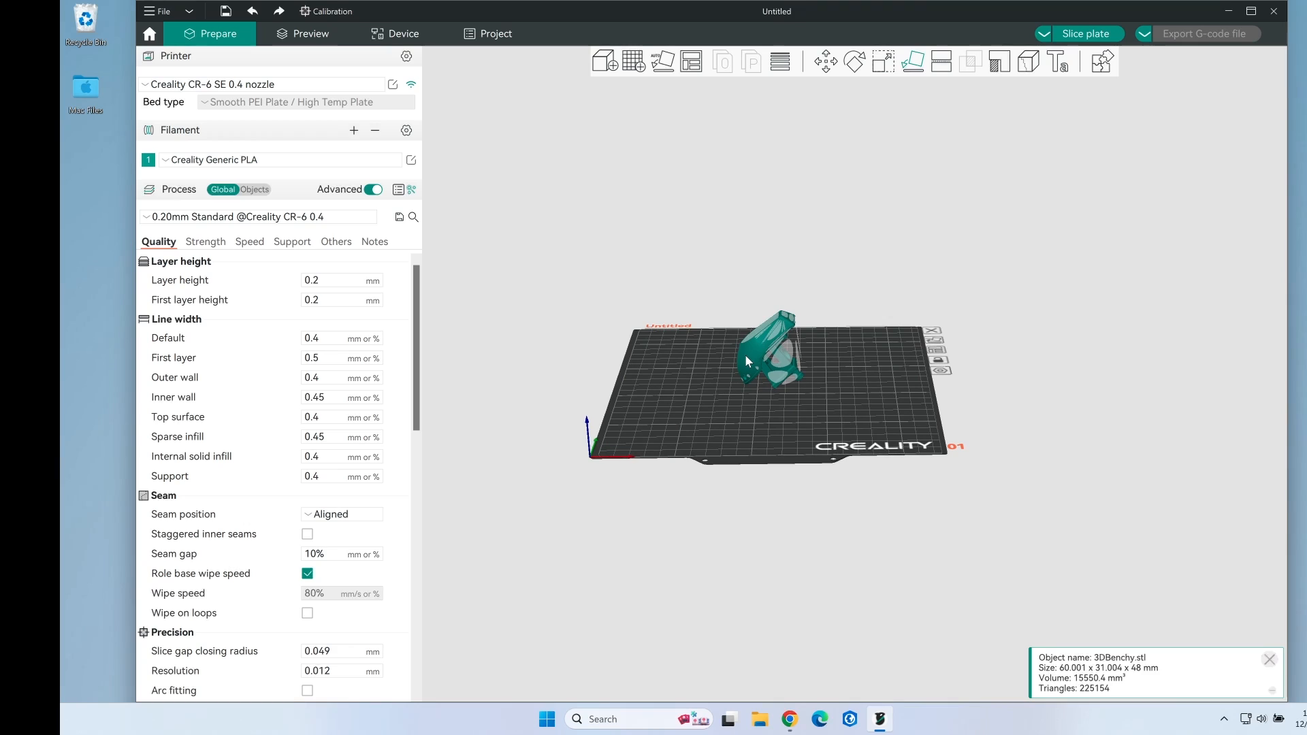
- Auto-orient the tipped 3DBenchy so it stands on its hull, and check its placement from above and the side
left_click(661, 60)
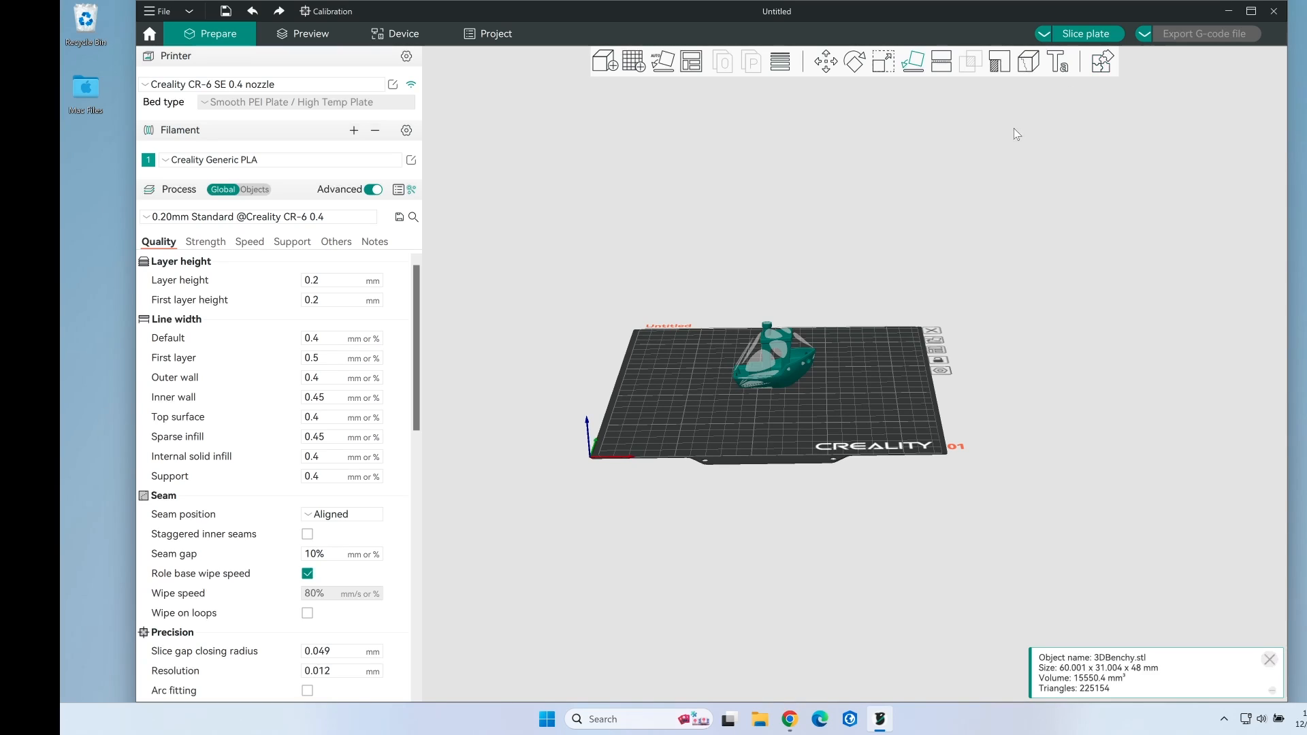
left_click_drag(778, 375, 833, 444)
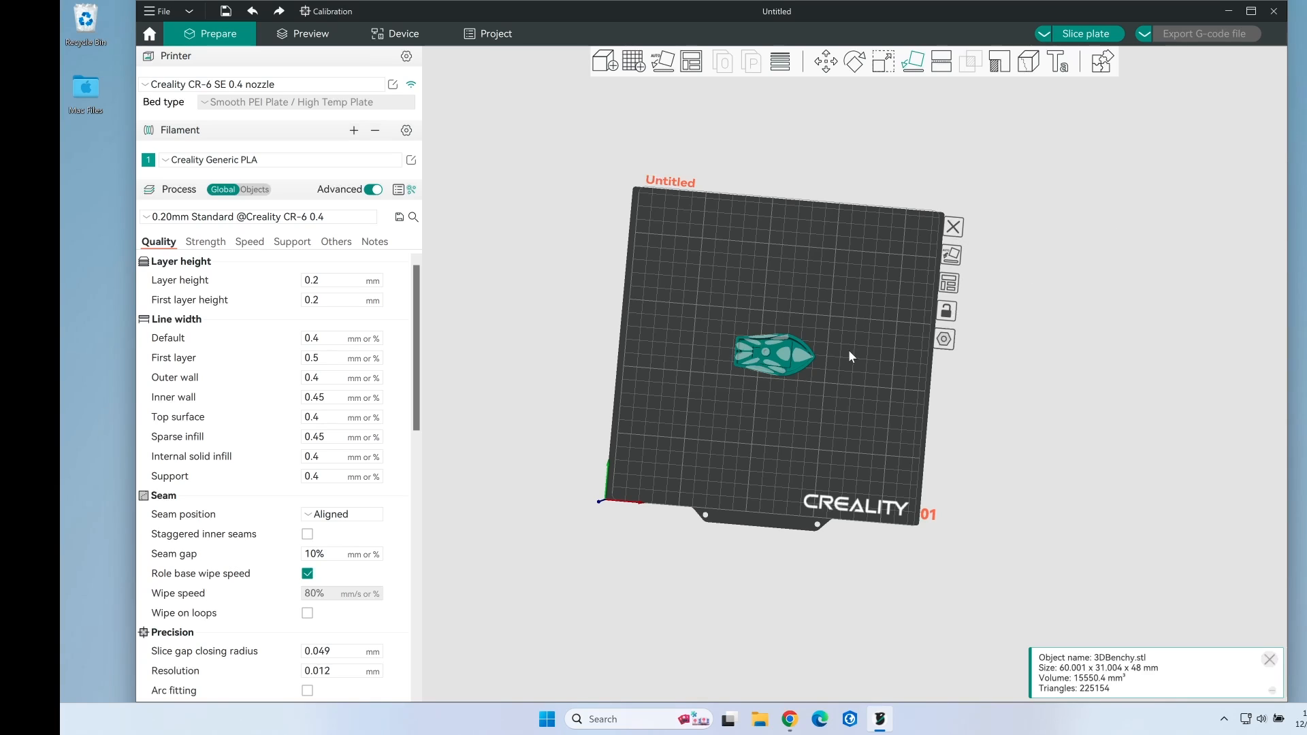
left_click_drag(867, 399, 871, 365)
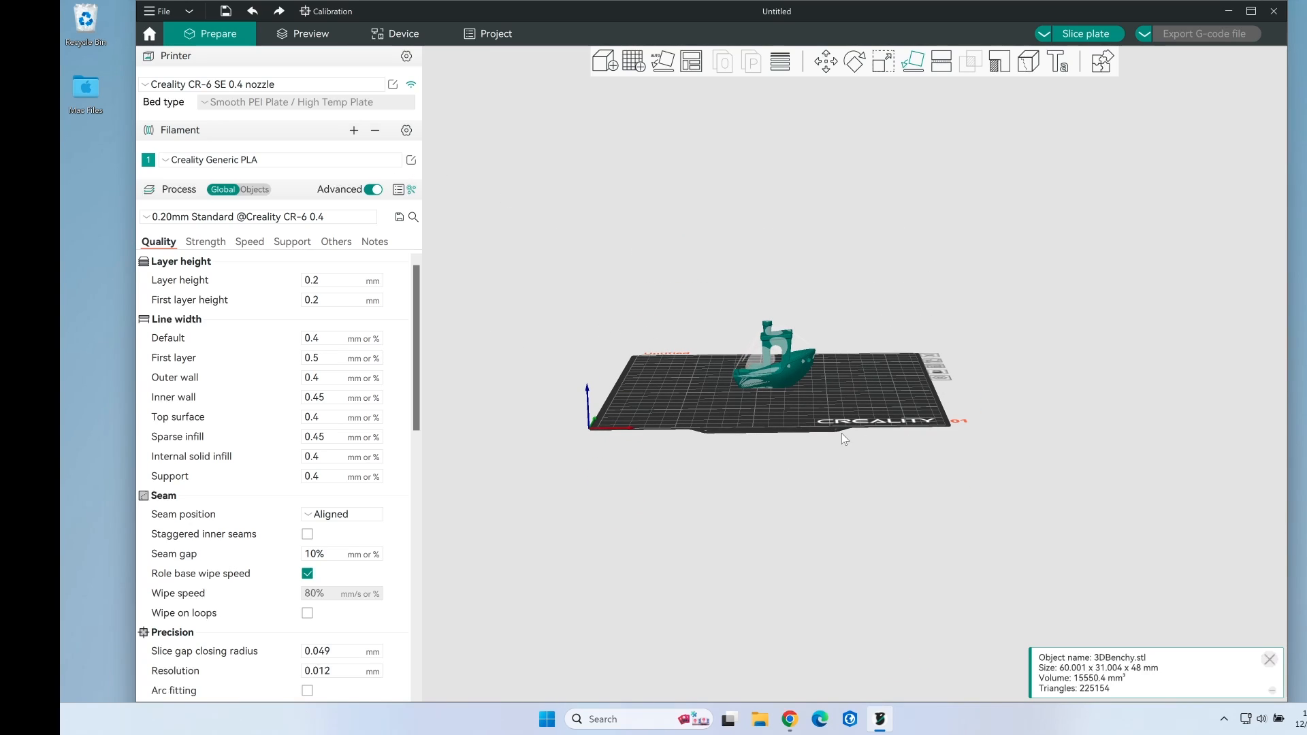
mouse_move(842, 433)
left_mouse_down()
mouse_move(842, 455)
mouse_move(844, 436)
left_mouse_up()
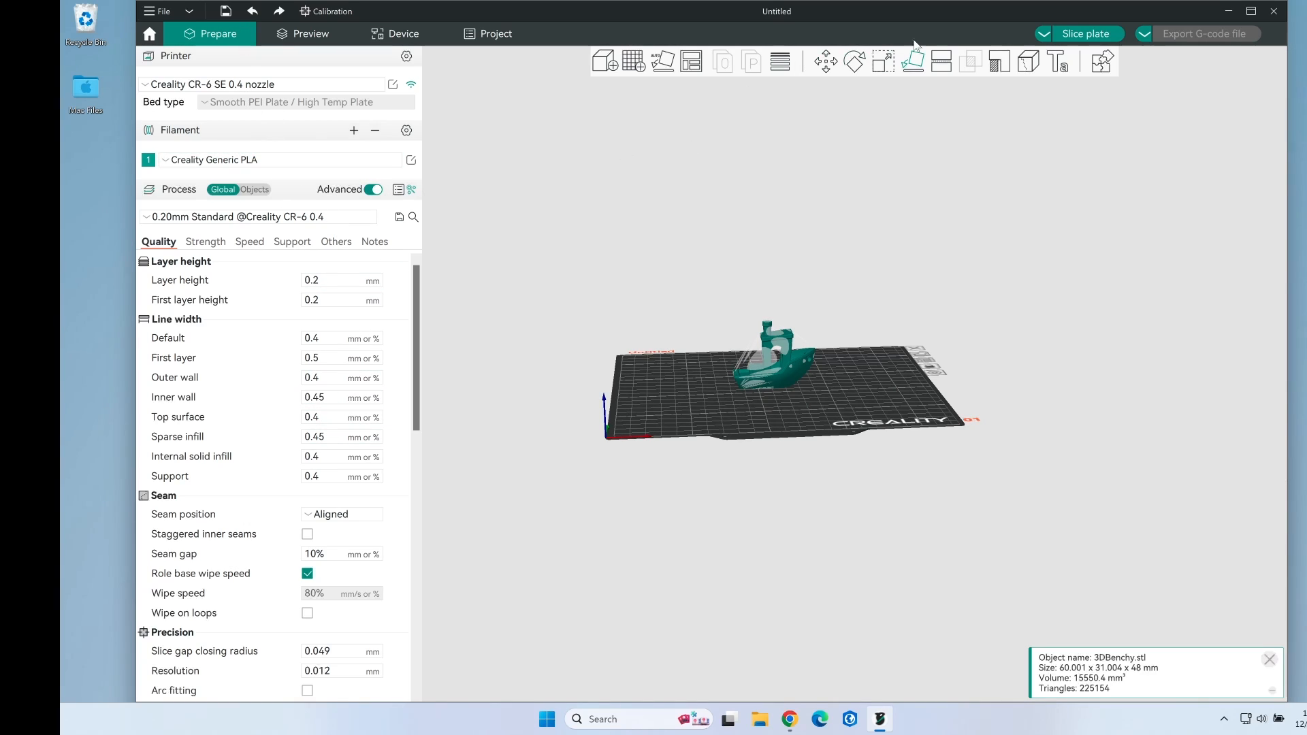
- Slice the plate and export the G-code as 3DBenchy_PLA_1h51m to the GCODE > CR6 SE > Calibration folder
left_click(1075, 36)
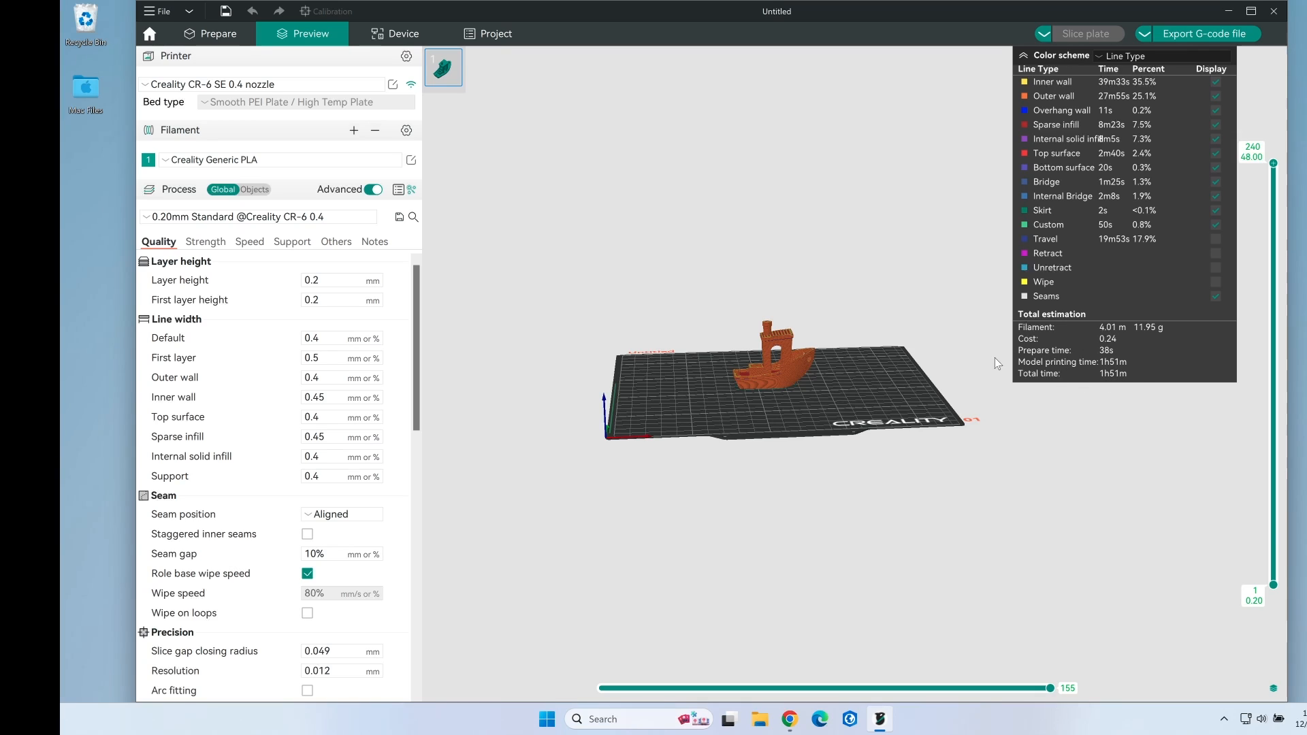
left_click(1203, 36)
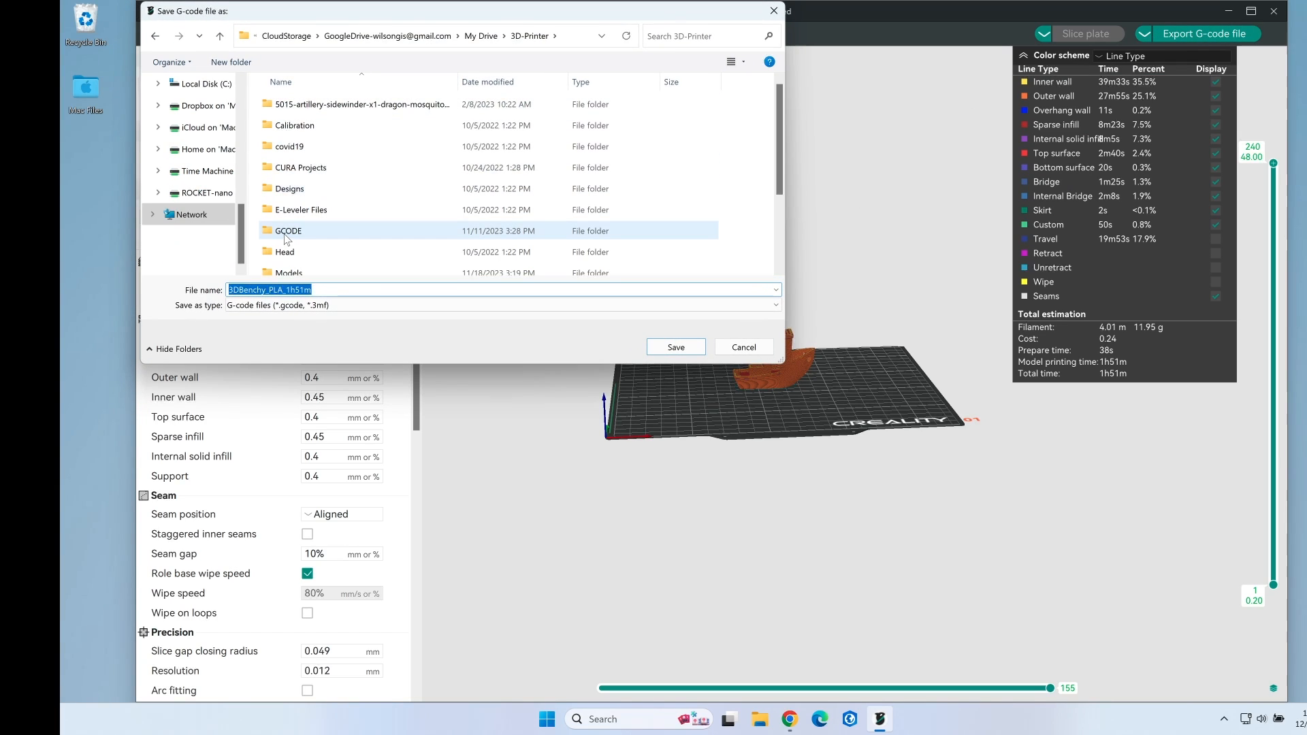
double_click(288, 230)
double_click(293, 188)
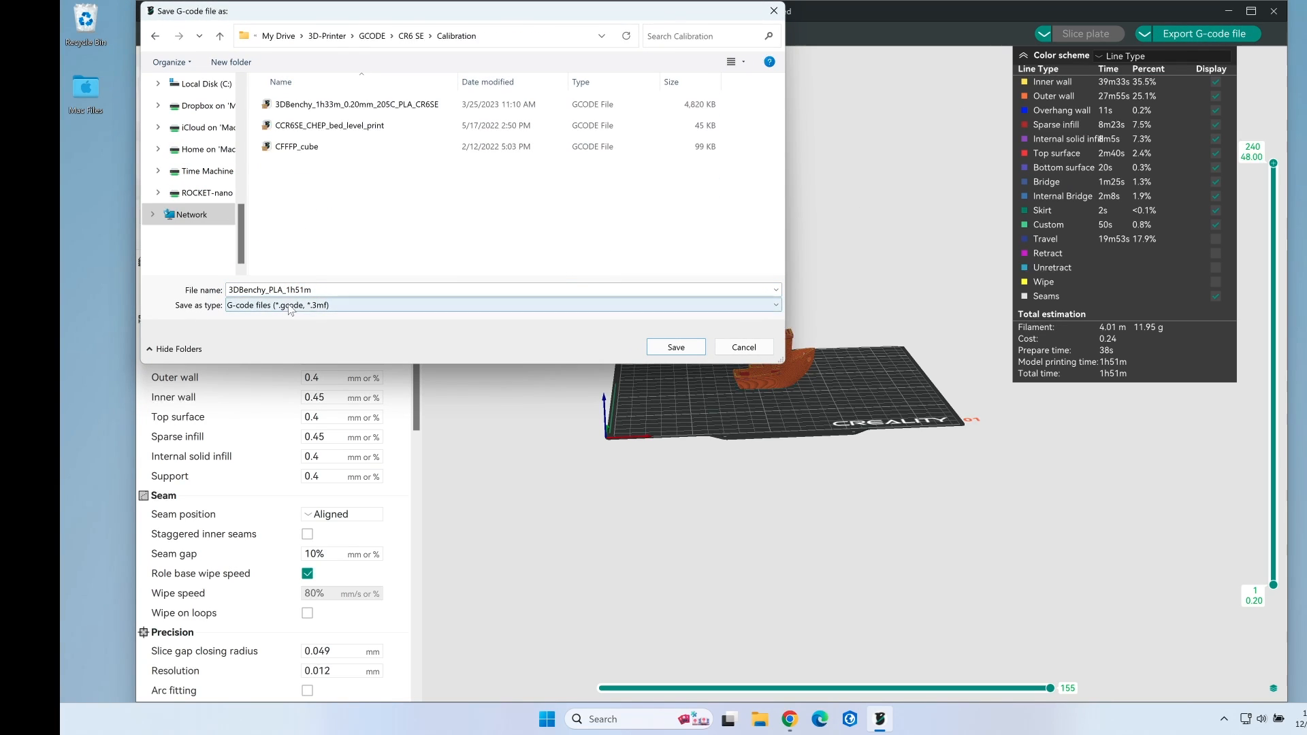
left_click(673, 348)
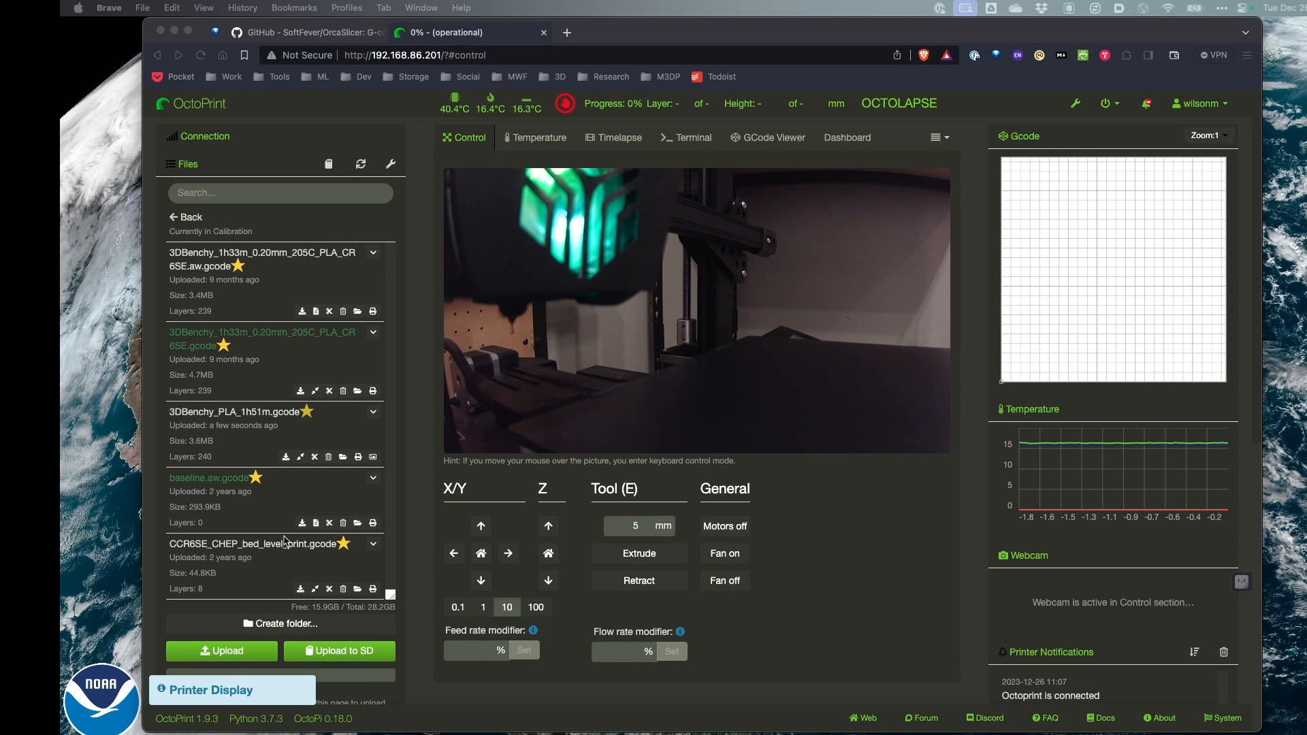
- Switch to OctoPrint and start printing 3DBenchy_PLA_1h51m.gcode from the Calibration folder
left_click(359, 458)
left_click(358, 457)
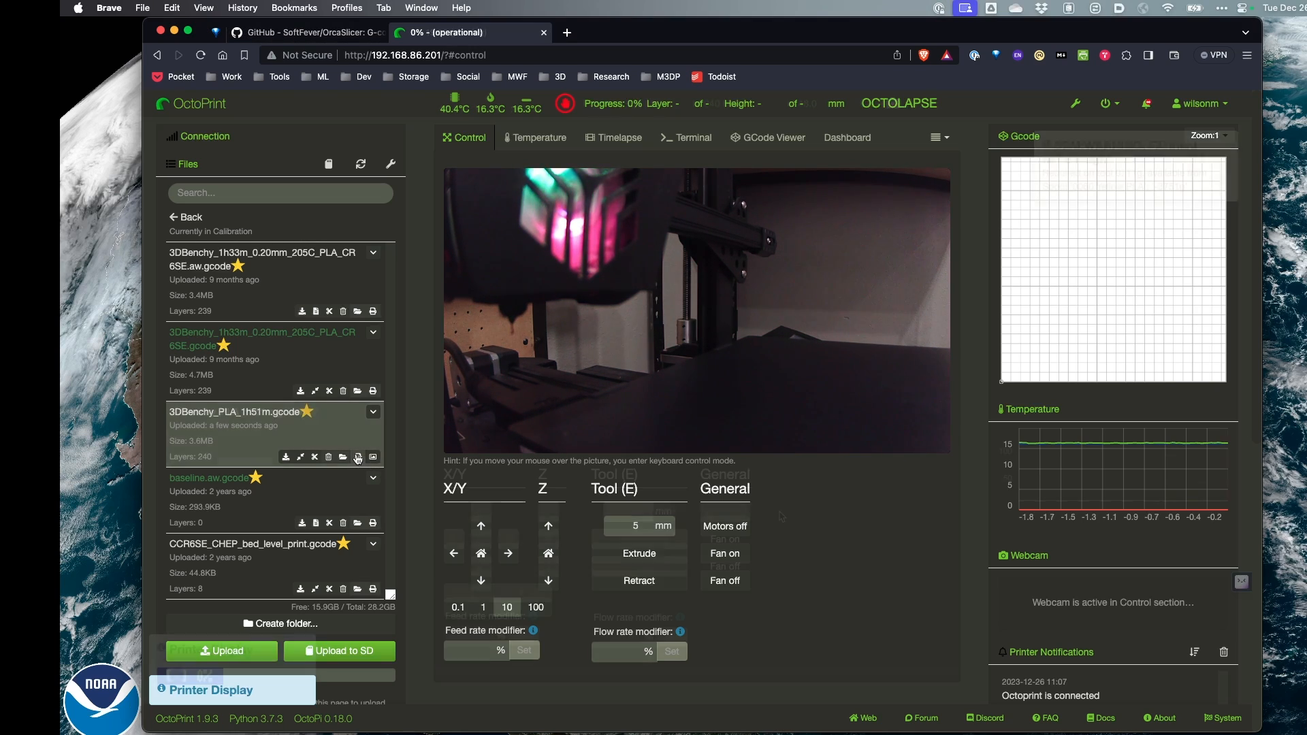